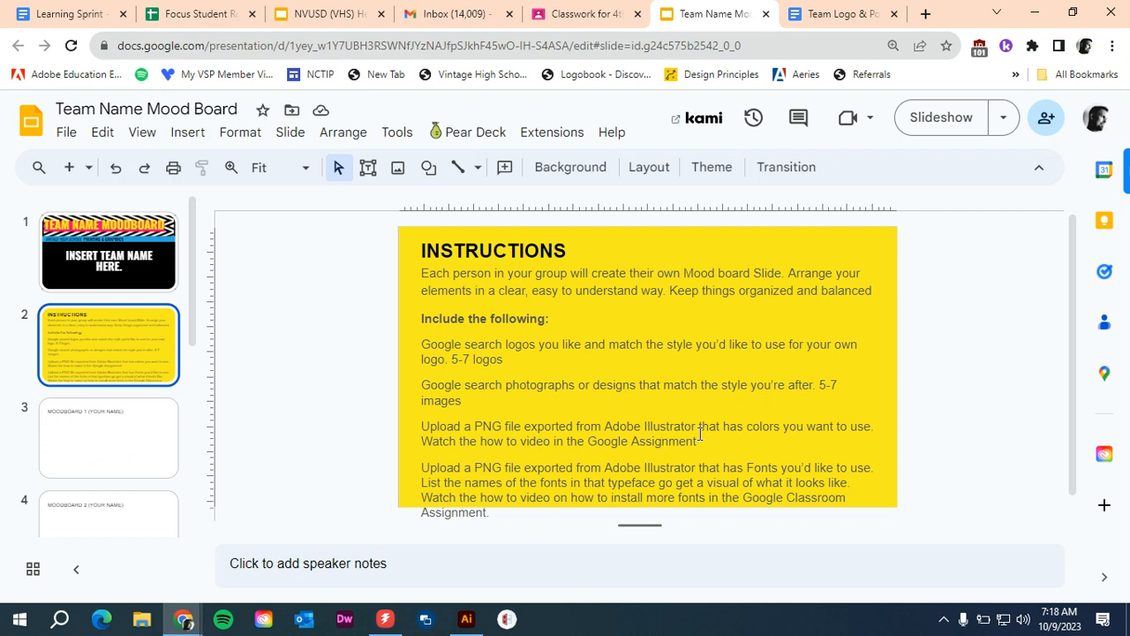
- Switch to Illustrator and open the fill swatches for the first square in the row
click(473, 630)
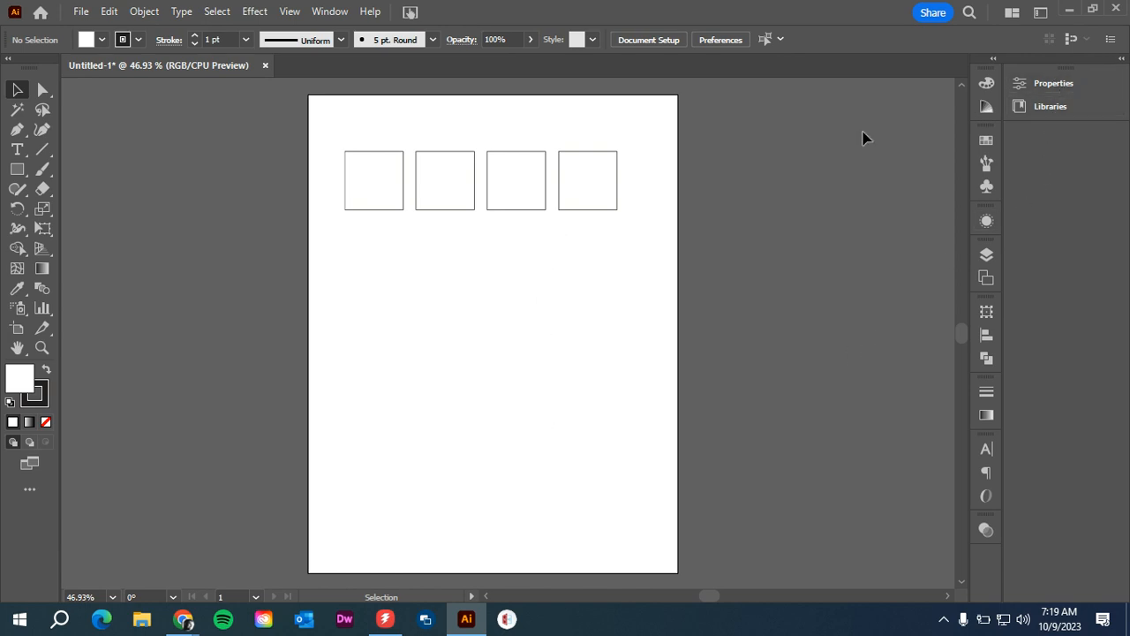
click(345, 202)
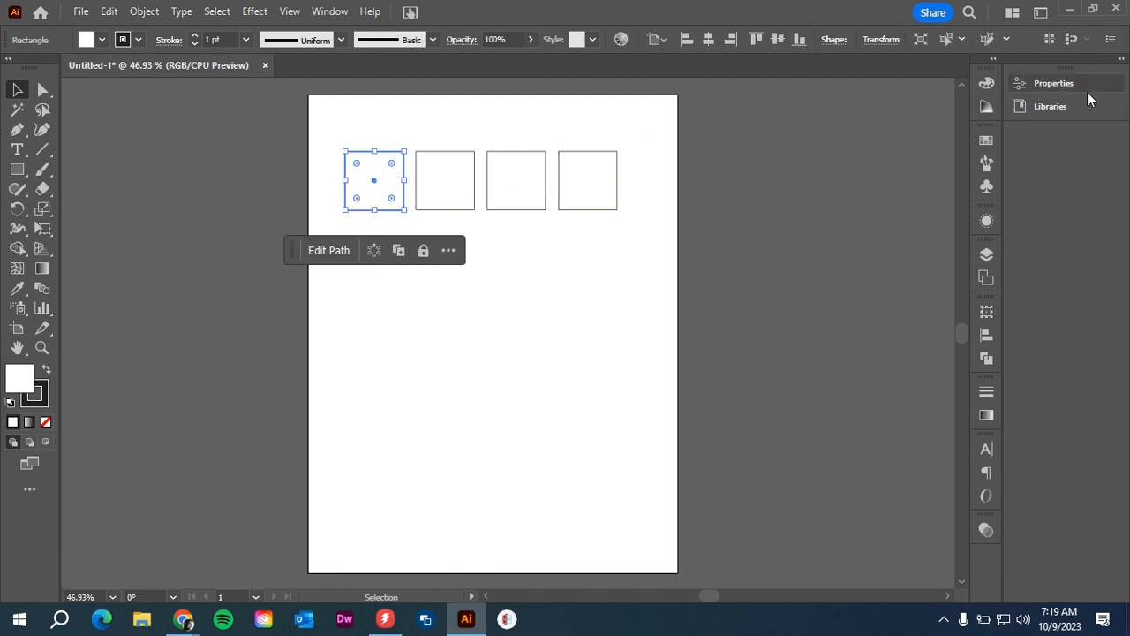
click(1060, 83)
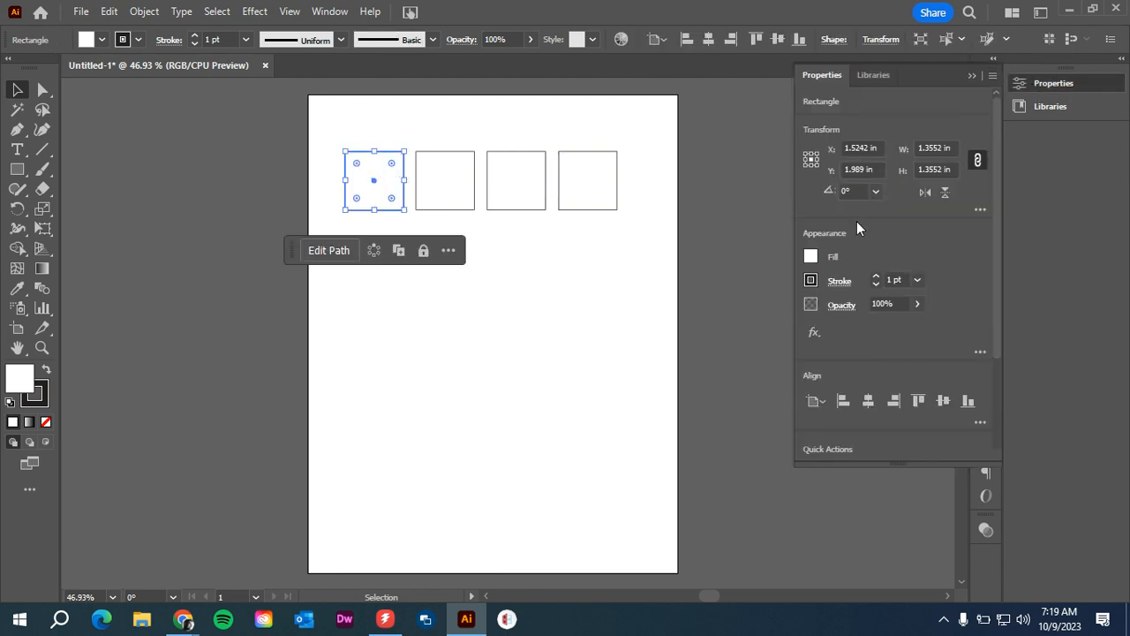
click(811, 257)
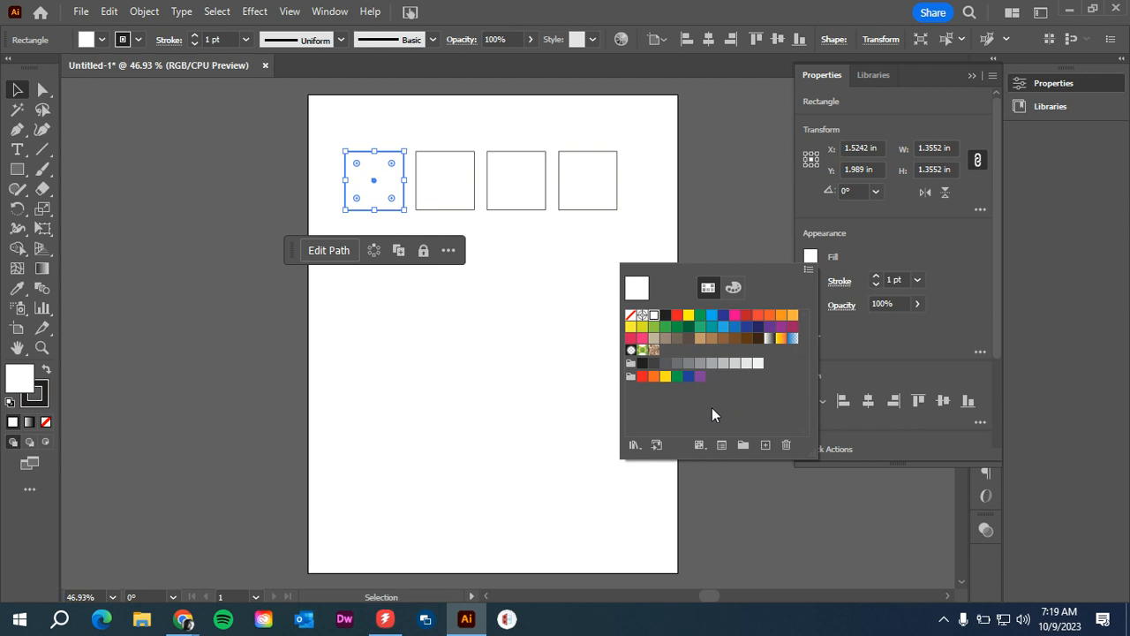
- Open the Russian Poster Art swatch library from the Art History collection, enlarge its panel to view the color groups, and close it
click(640, 445)
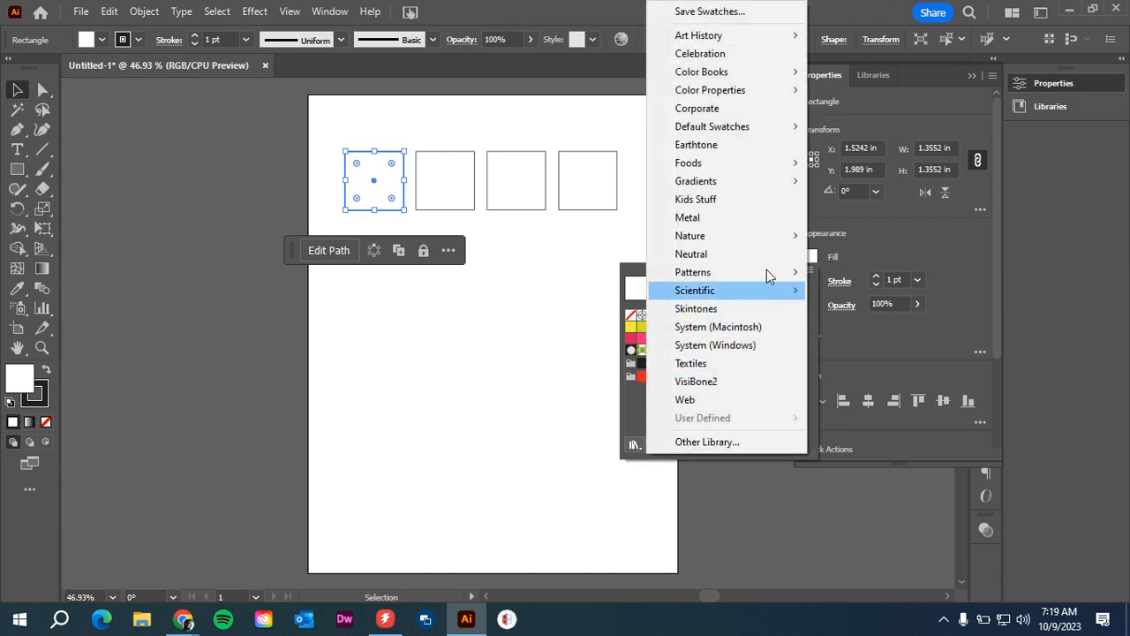
mouse_move(729, 97)
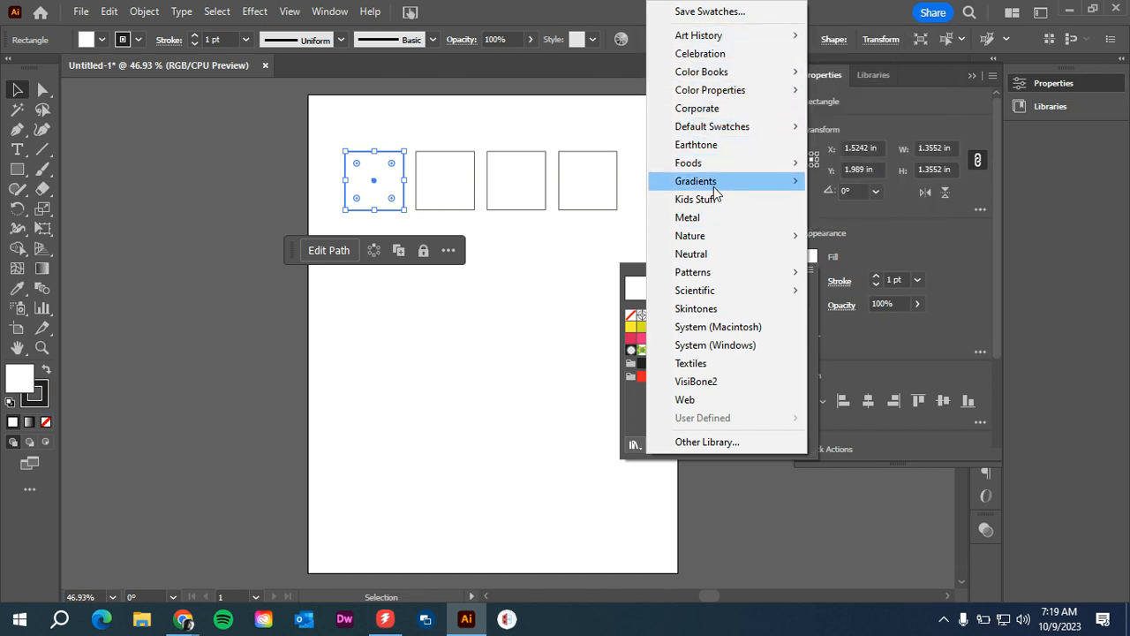
mouse_move(715, 193)
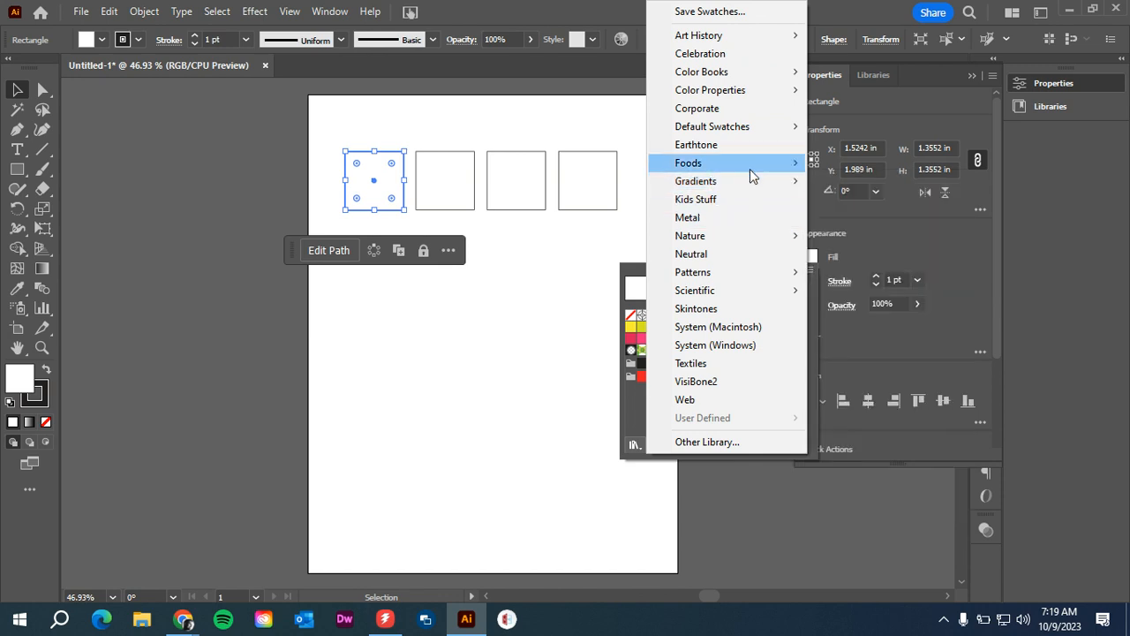
mouse_move(740, 37)
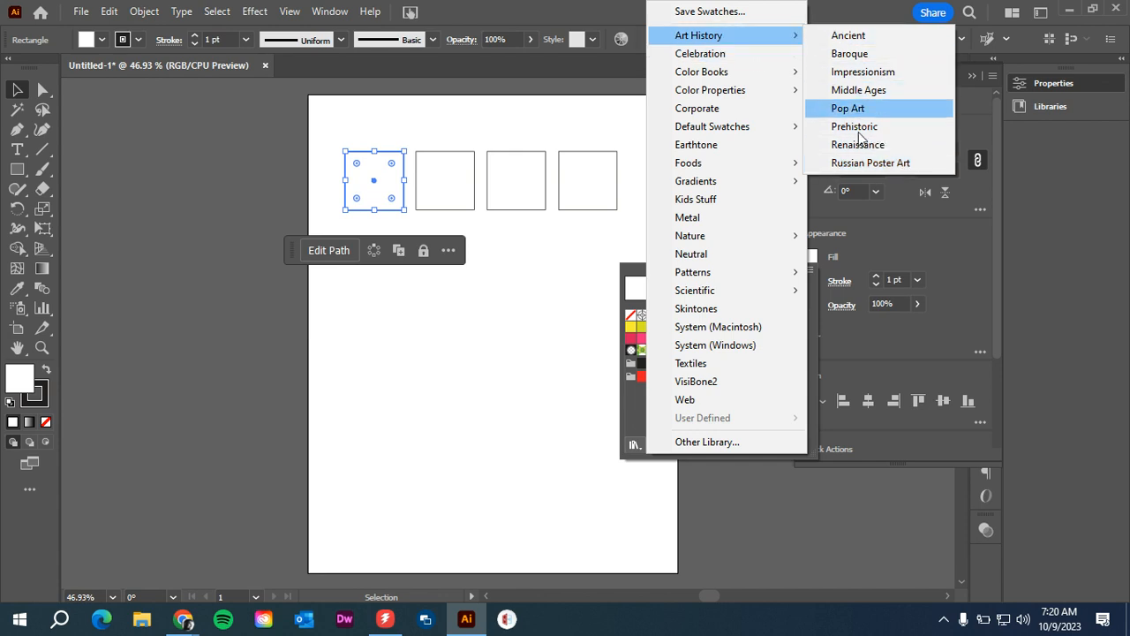
click(867, 164)
drag(586, 263, 736, 117)
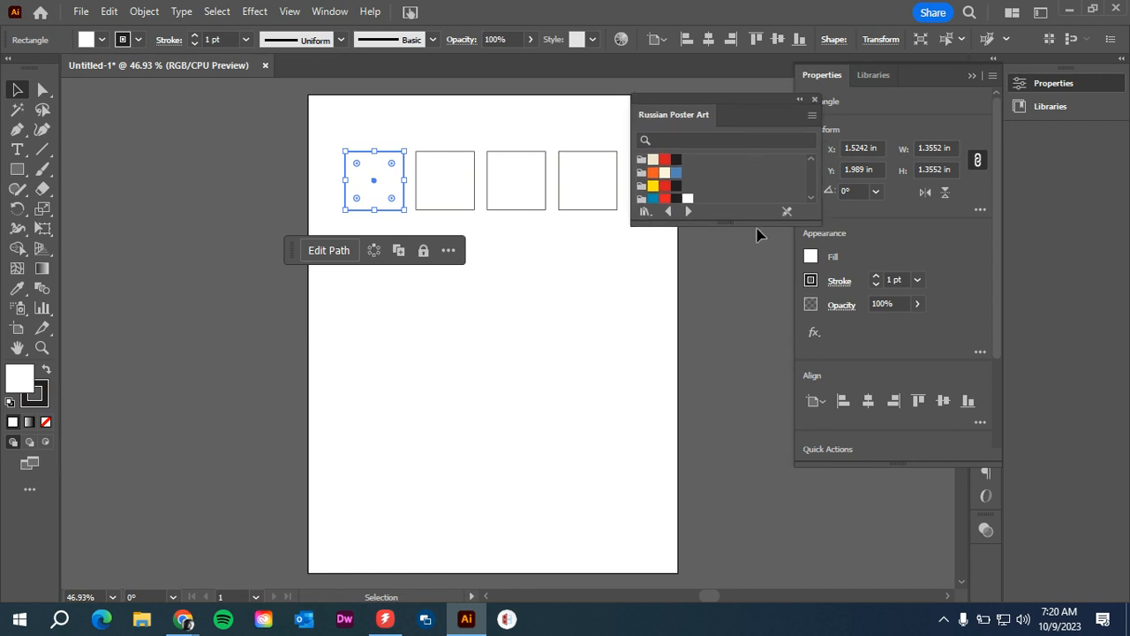
drag(729, 226, 732, 315)
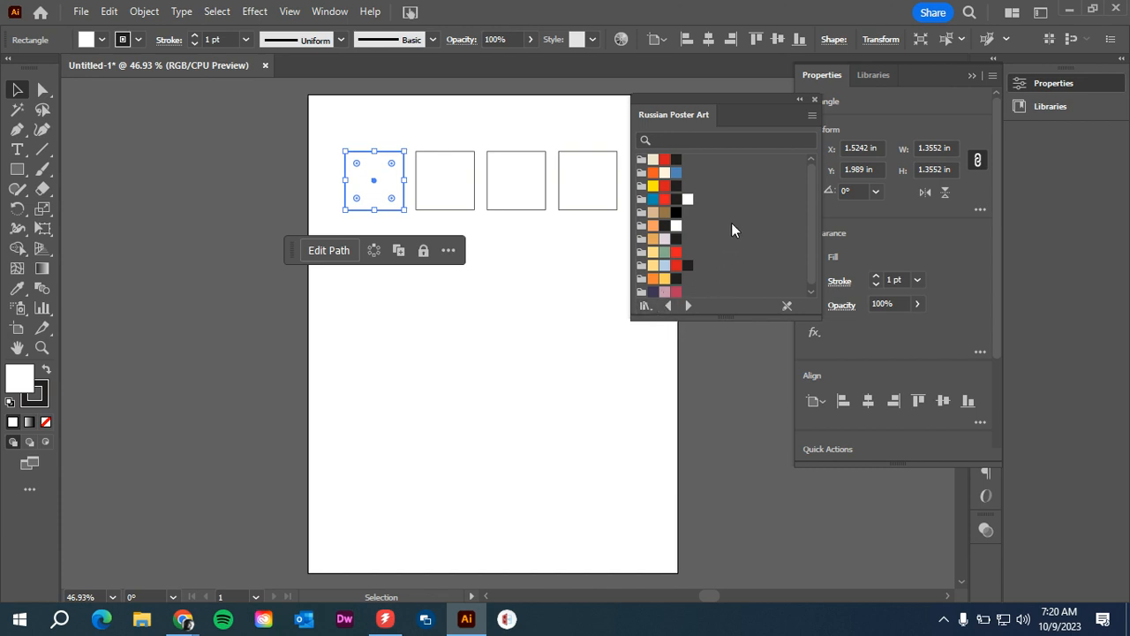
click(816, 100)
- Open the Textiles swatch library from the first square's fill swatches and enlarge its panel
click(811, 257)
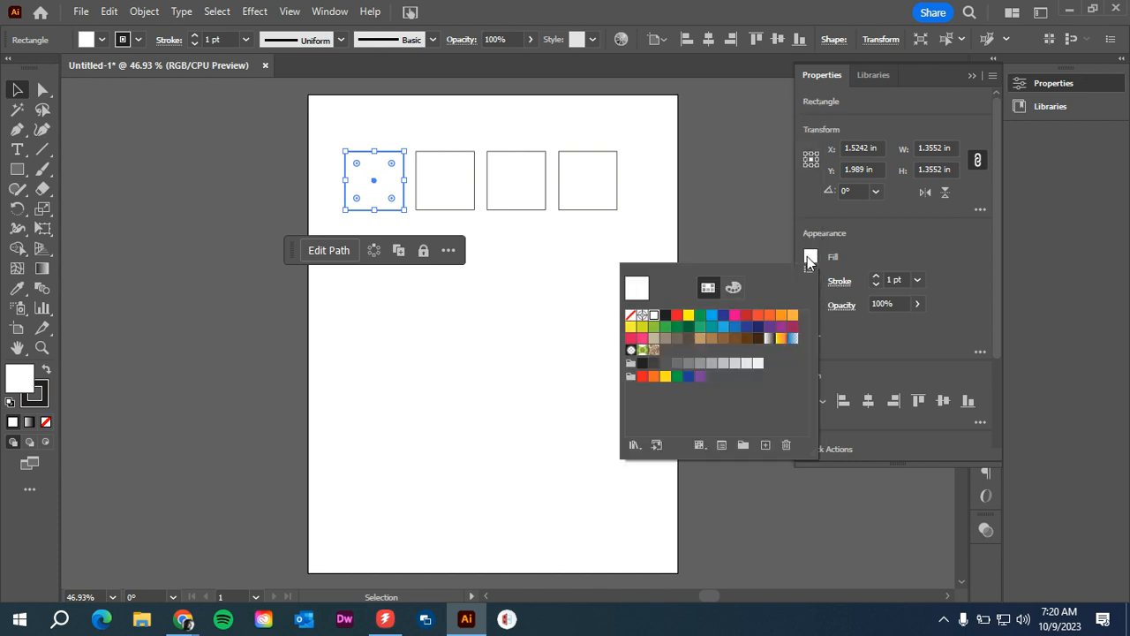
click(634, 443)
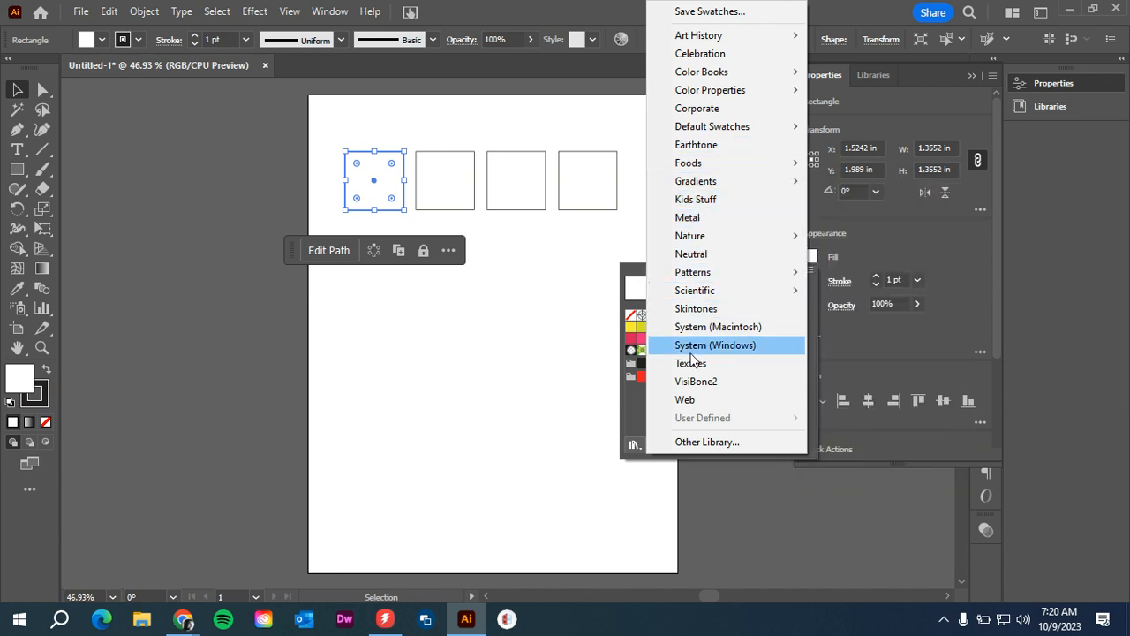
click(691, 363)
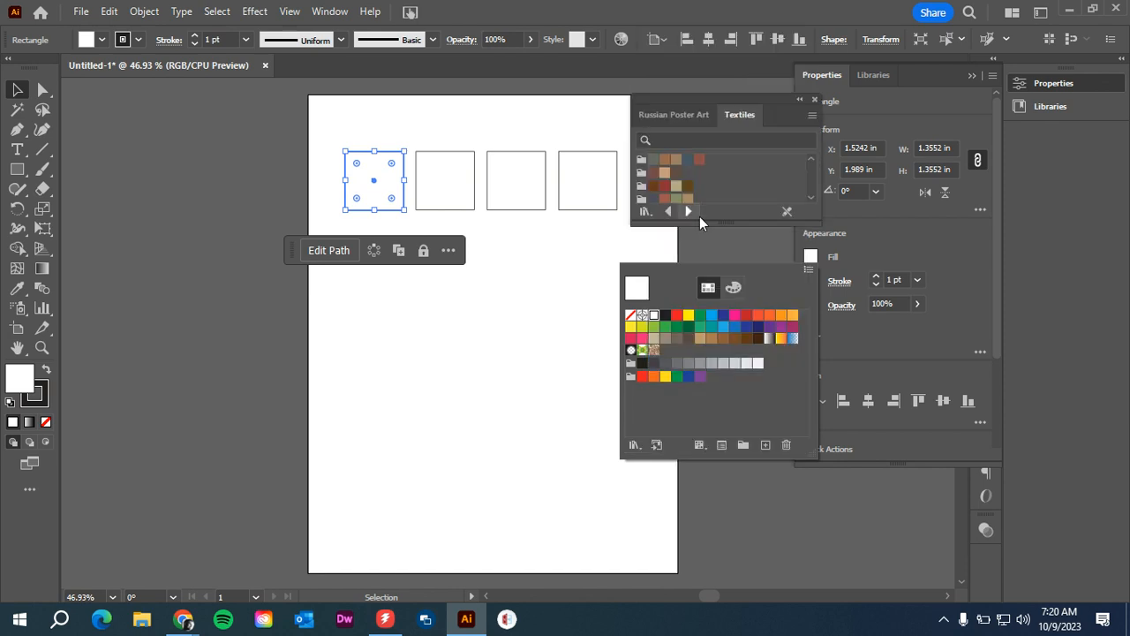
click(728, 222)
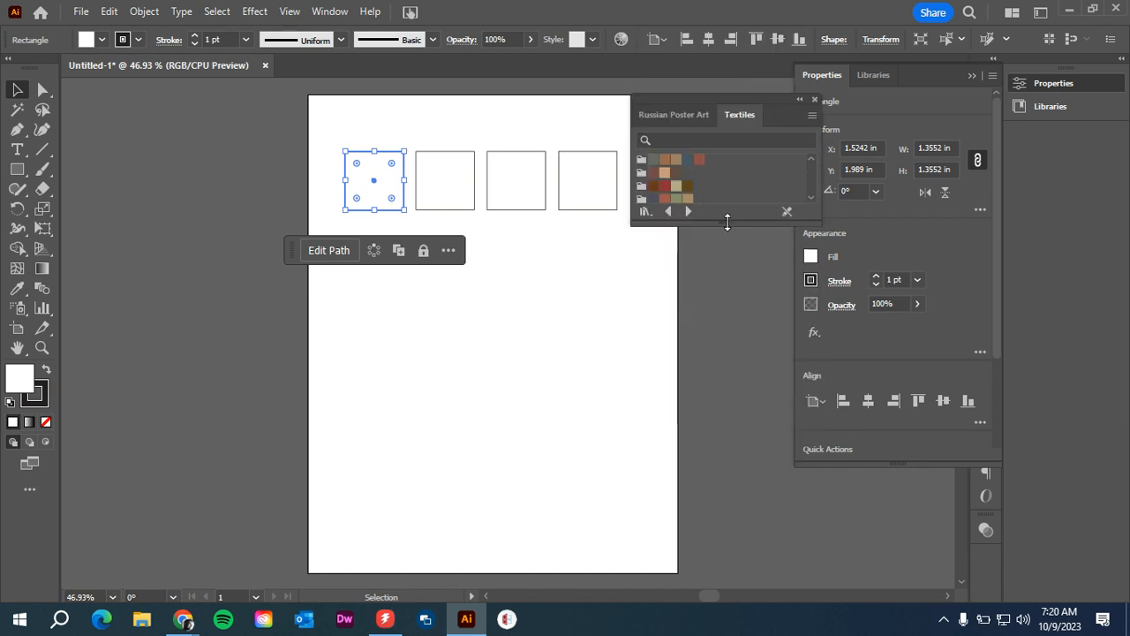
- Compare the Russian Poster Art and Textiles swatches, then collapse their floating panel and move it slightly up beside the artboard
click(681, 115)
click(742, 114)
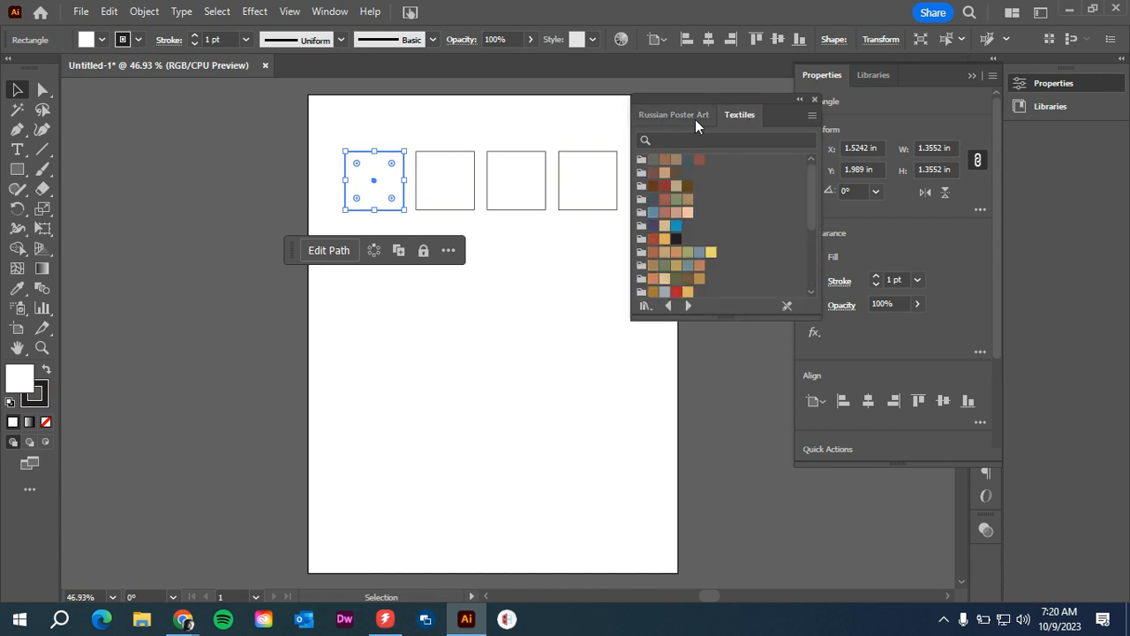
click(695, 115)
click(725, 119)
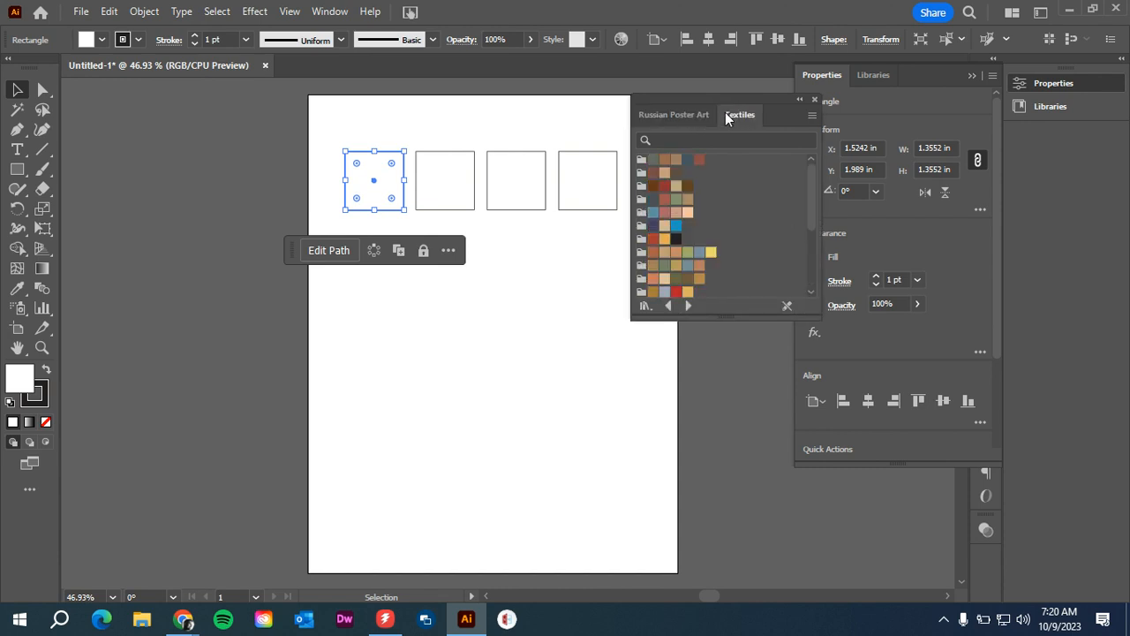
click(800, 101)
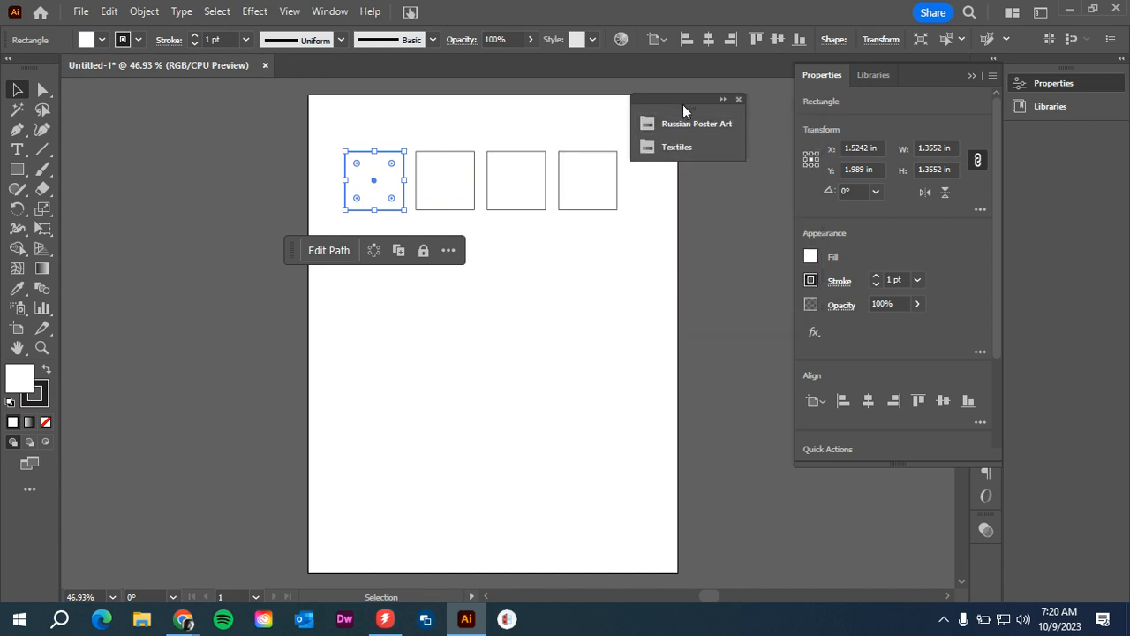
drag(683, 104, 697, 94)
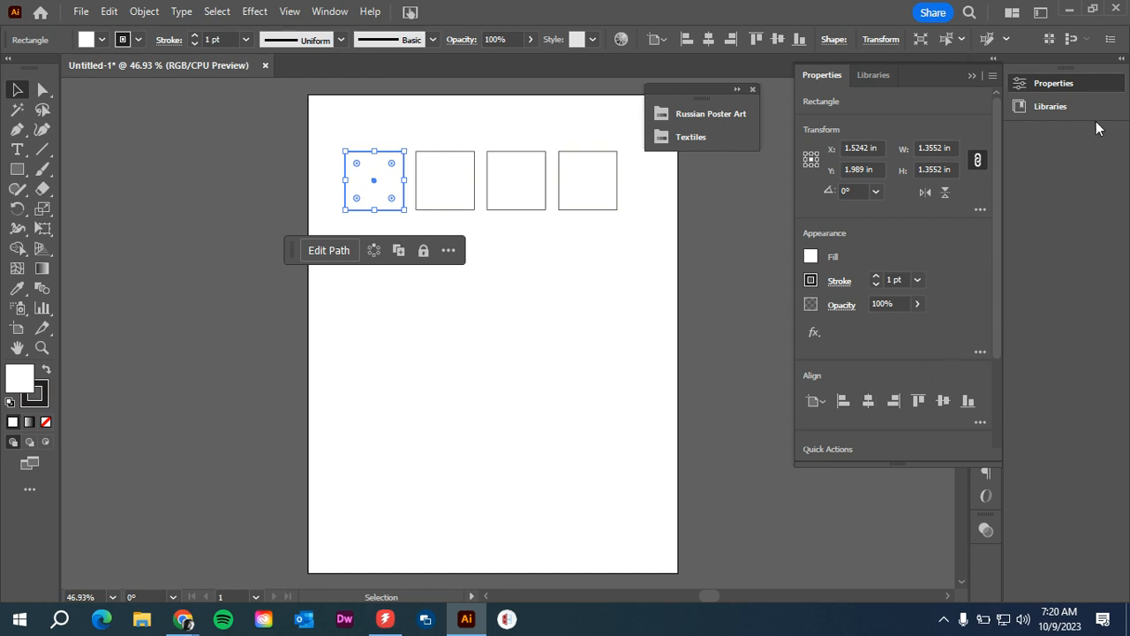
- Look through the list of Creative Cloud libraries and open the Adobe Color 2021 library
click(1054, 106)
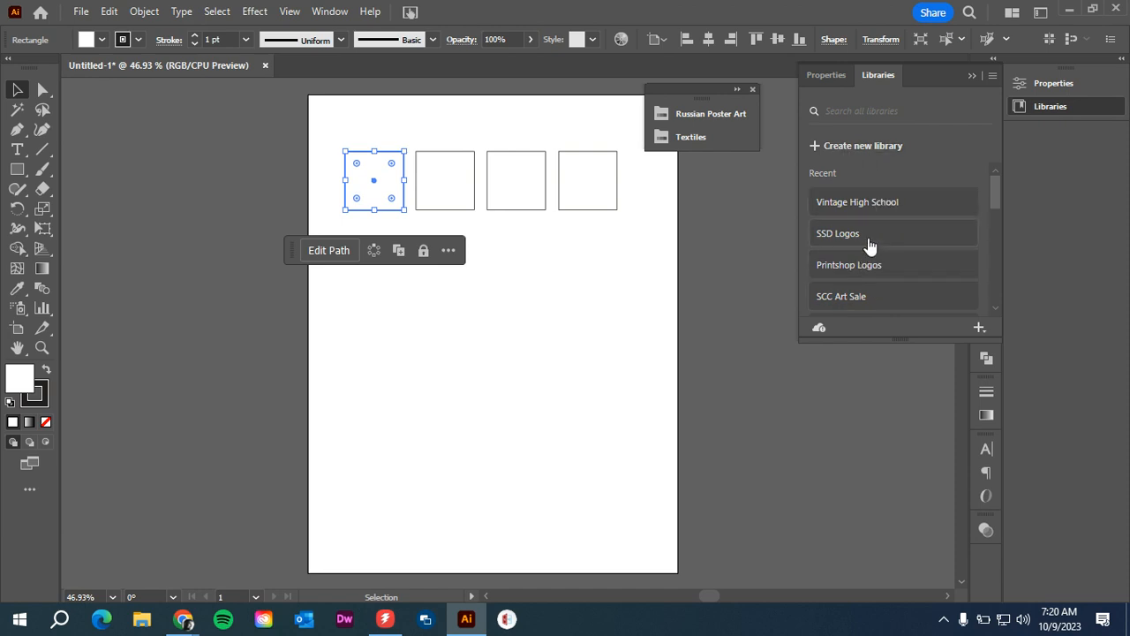
scroll(870, 246, down, 1)
scroll(870, 246, down, 1)
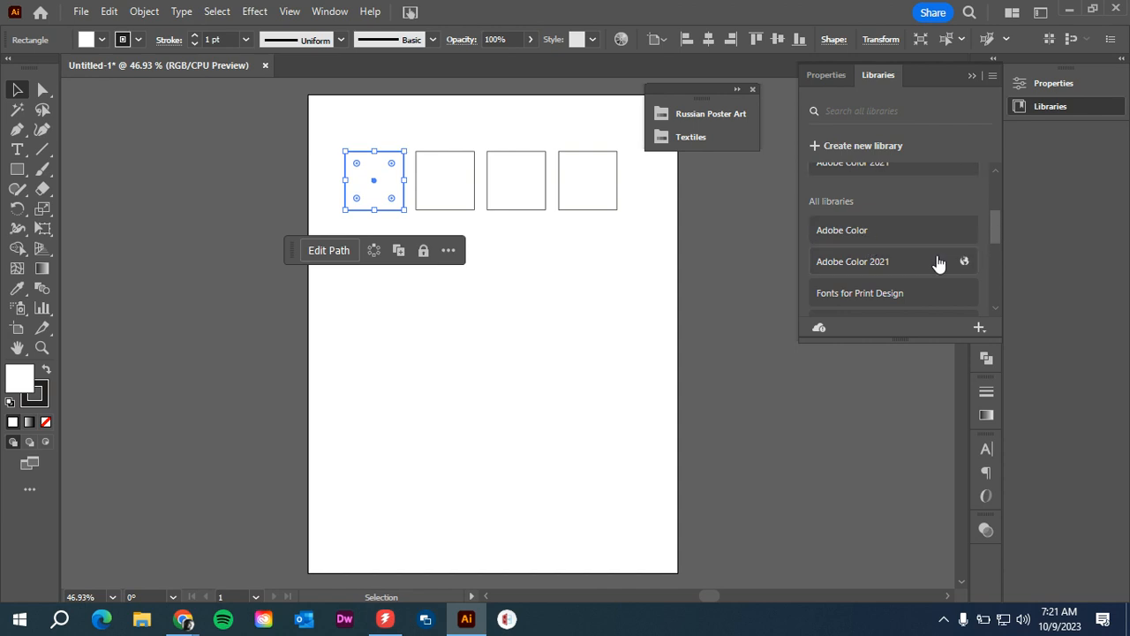
scroll(910, 260, down, 2)
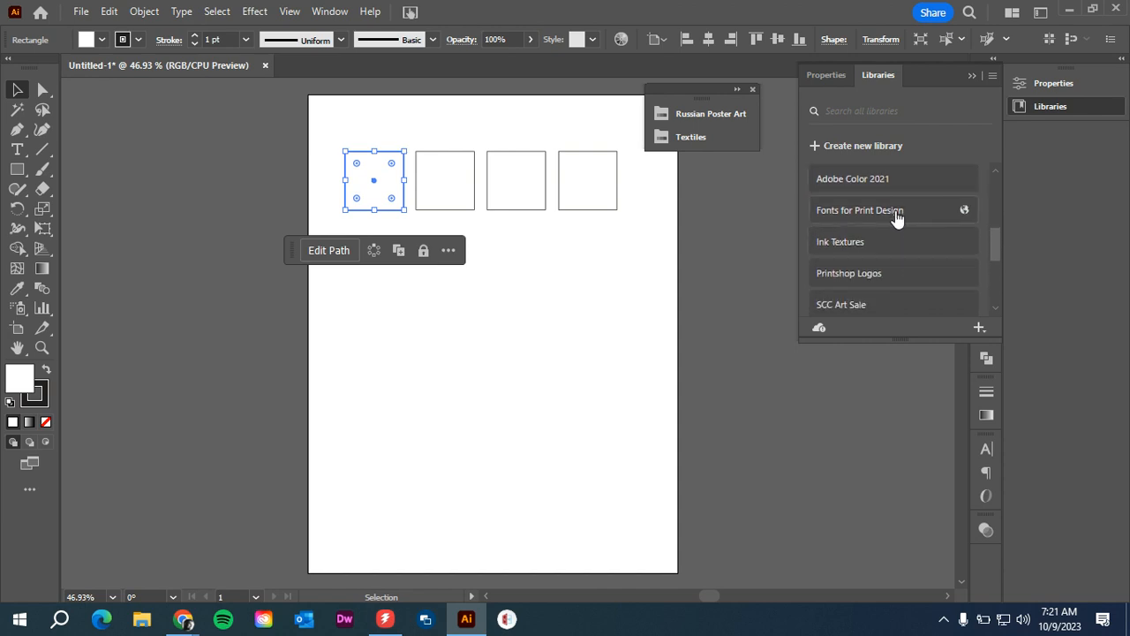
scroll(898, 220, up, 2)
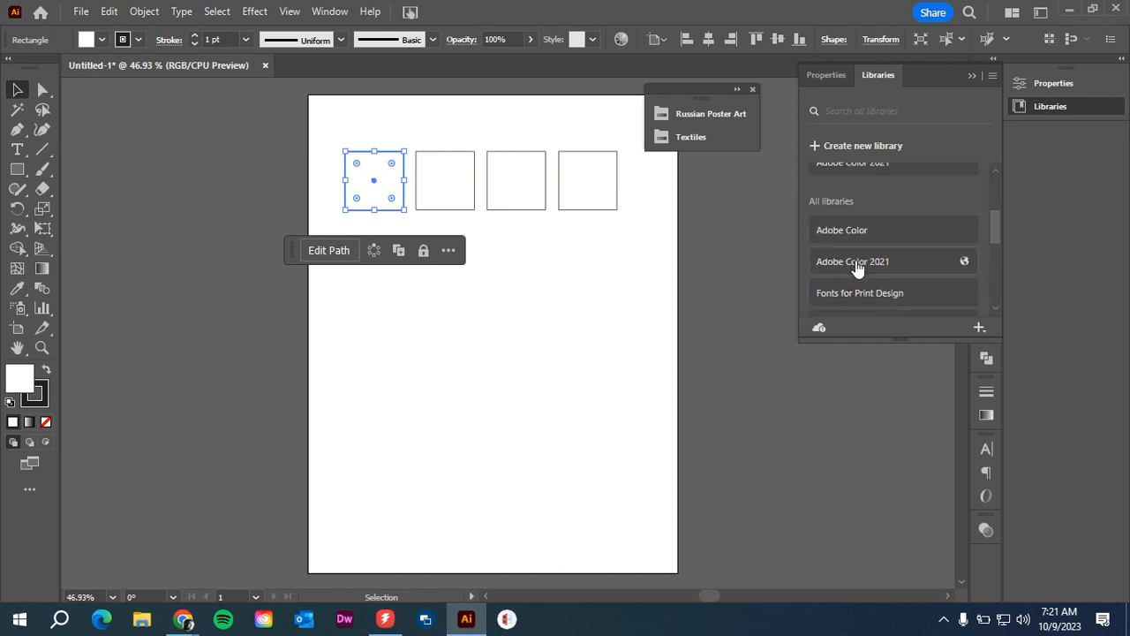
click(857, 263)
- Examine the color themes in the Adobe Color 2021 library and return to the list of libraries
scroll(896, 269, down, 4)
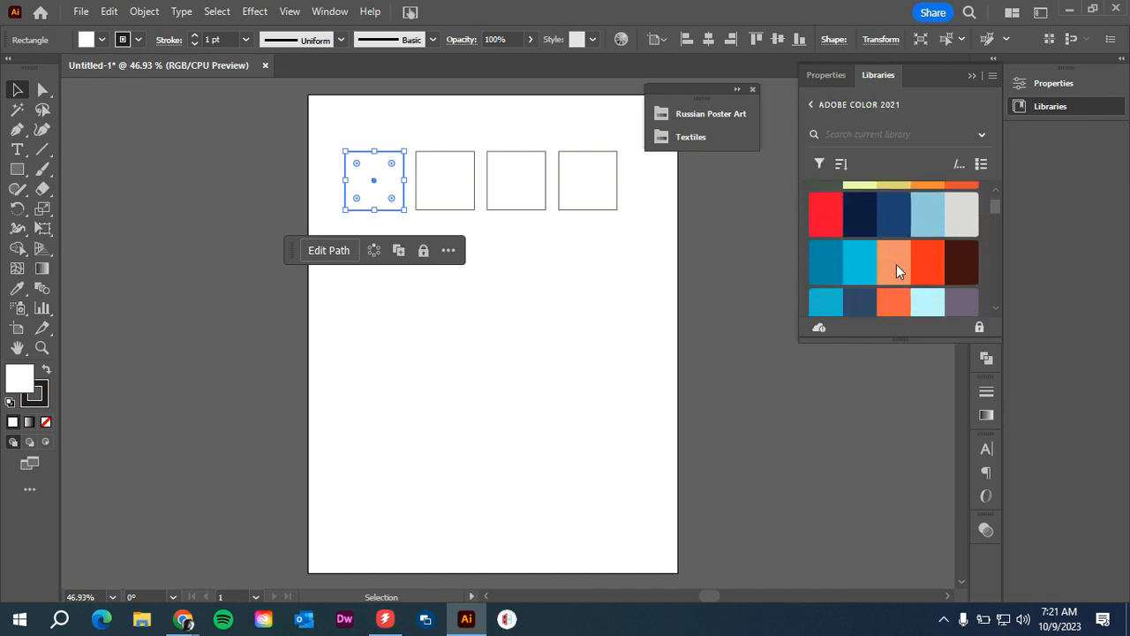
scroll(897, 265, down, 15)
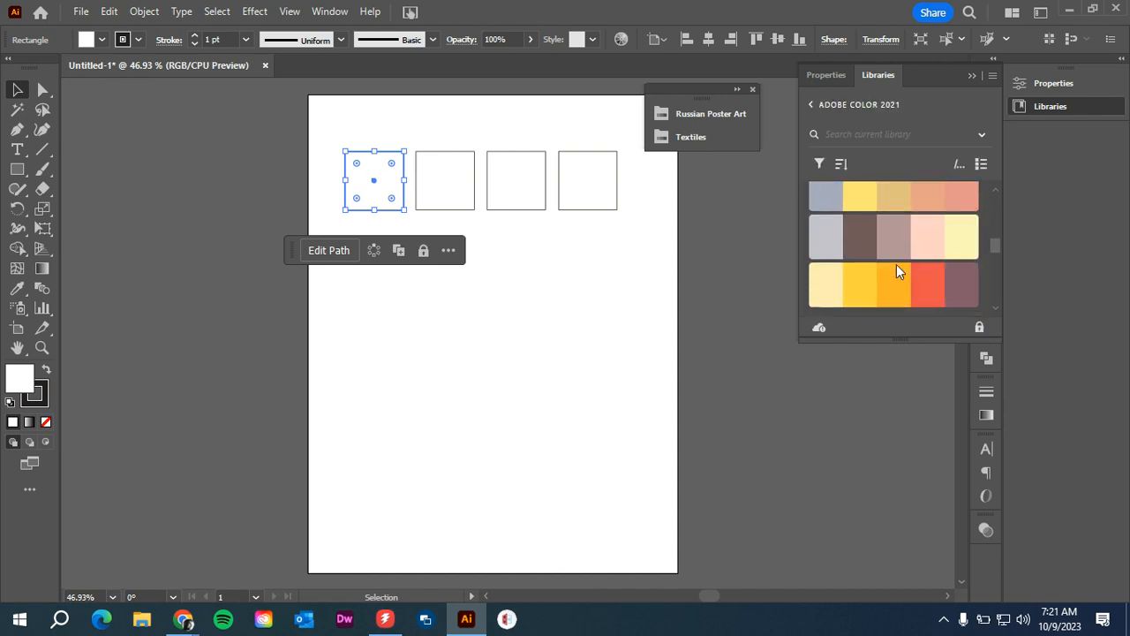
scroll(896, 271, down, 15)
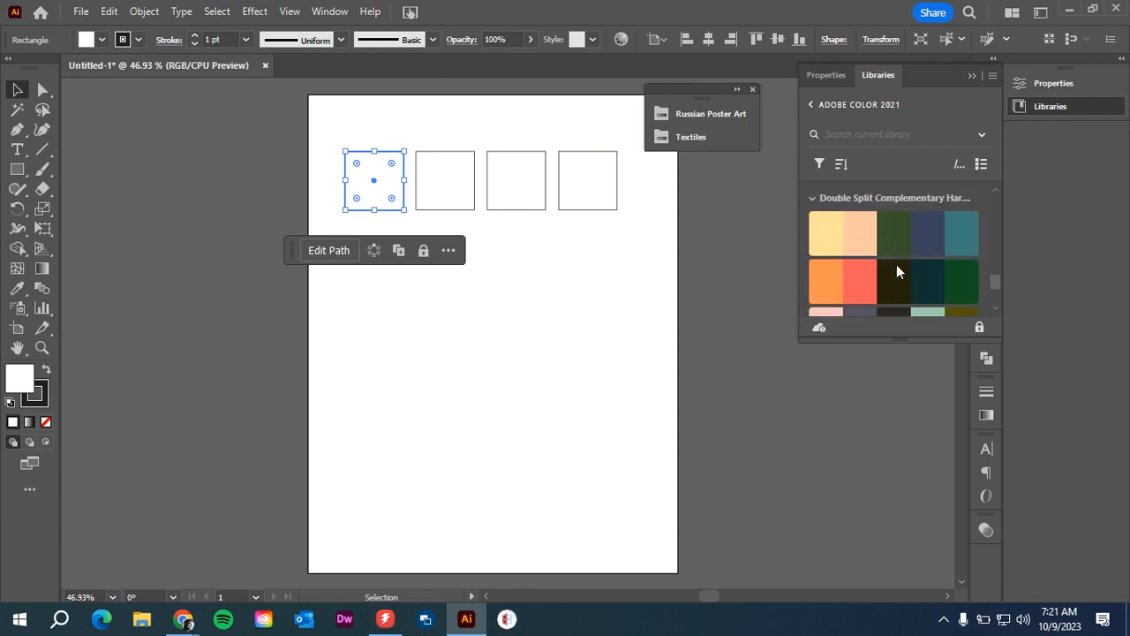
scroll(897, 269, up, 10)
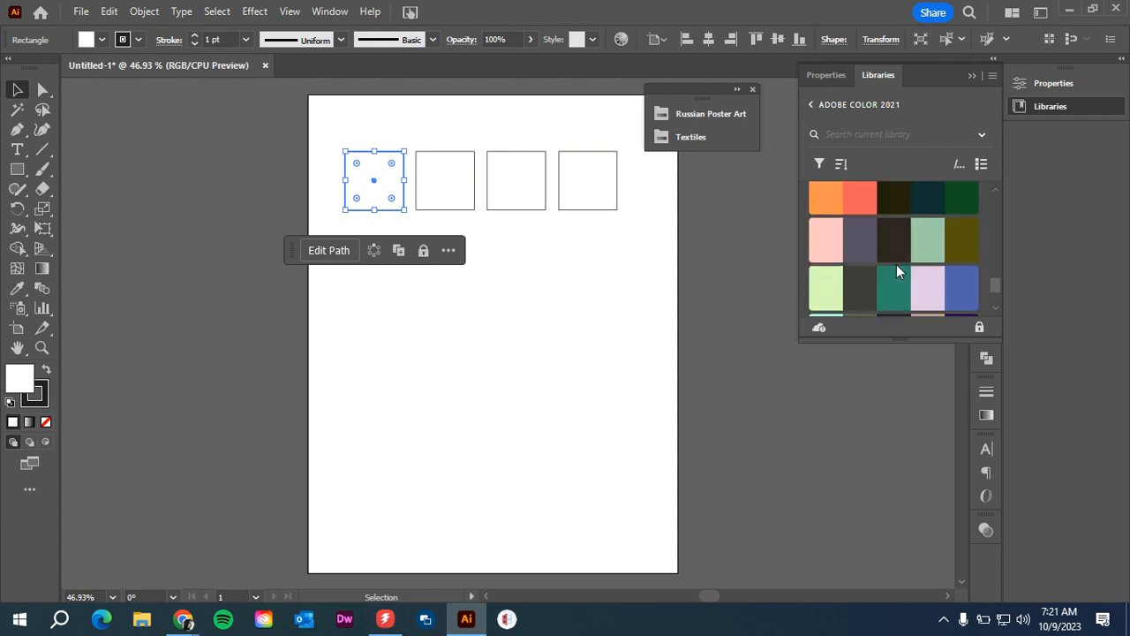
scroll(897, 269, up, 5)
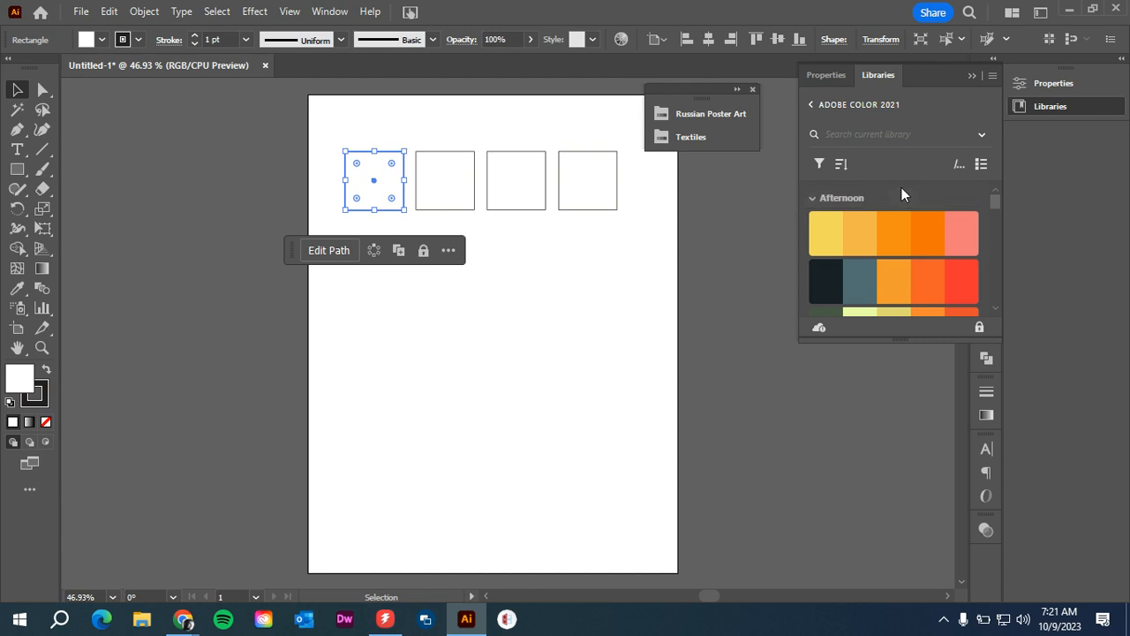
click(813, 106)
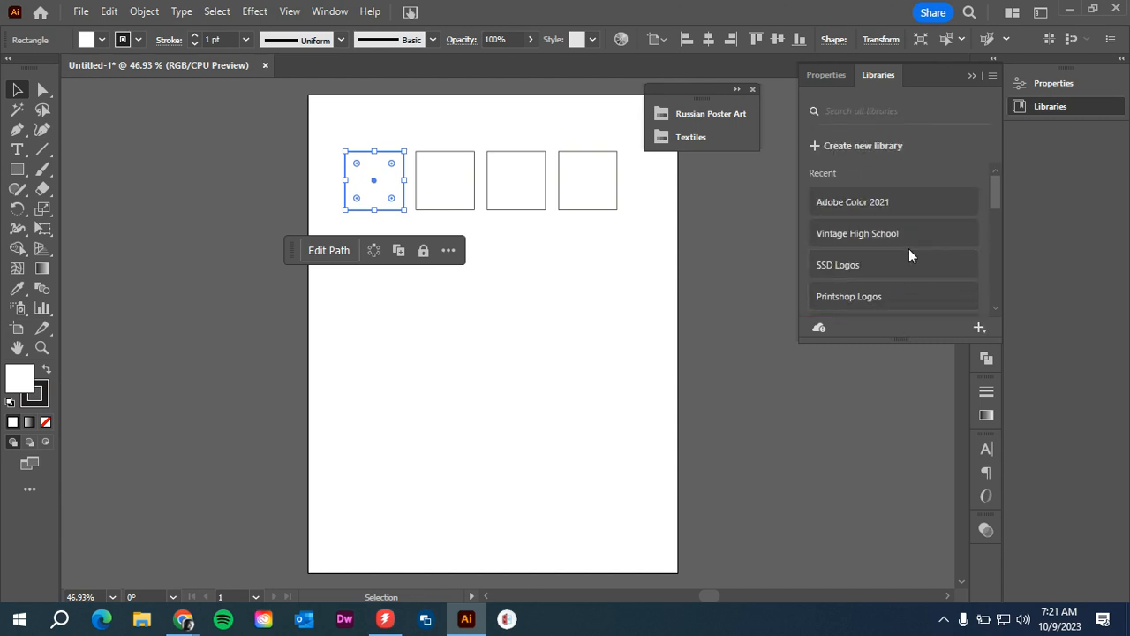
- Go to Stock & Marketplace, look through the libraries offered there, and close Creative Cloud Desktop
scroll(909, 253, down, 5)
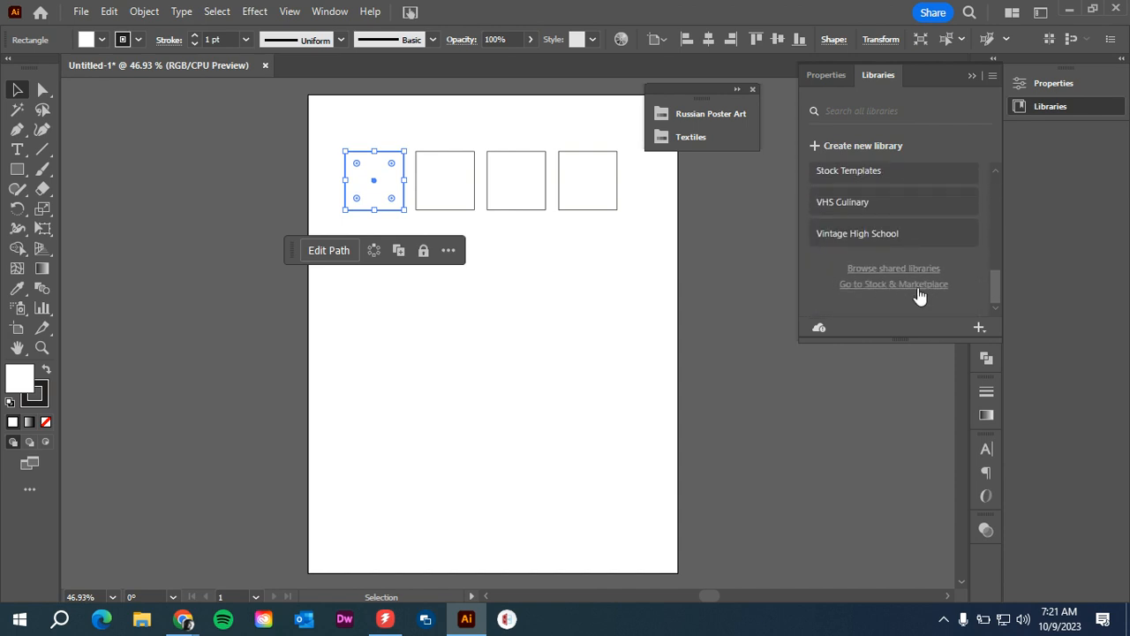
click(913, 286)
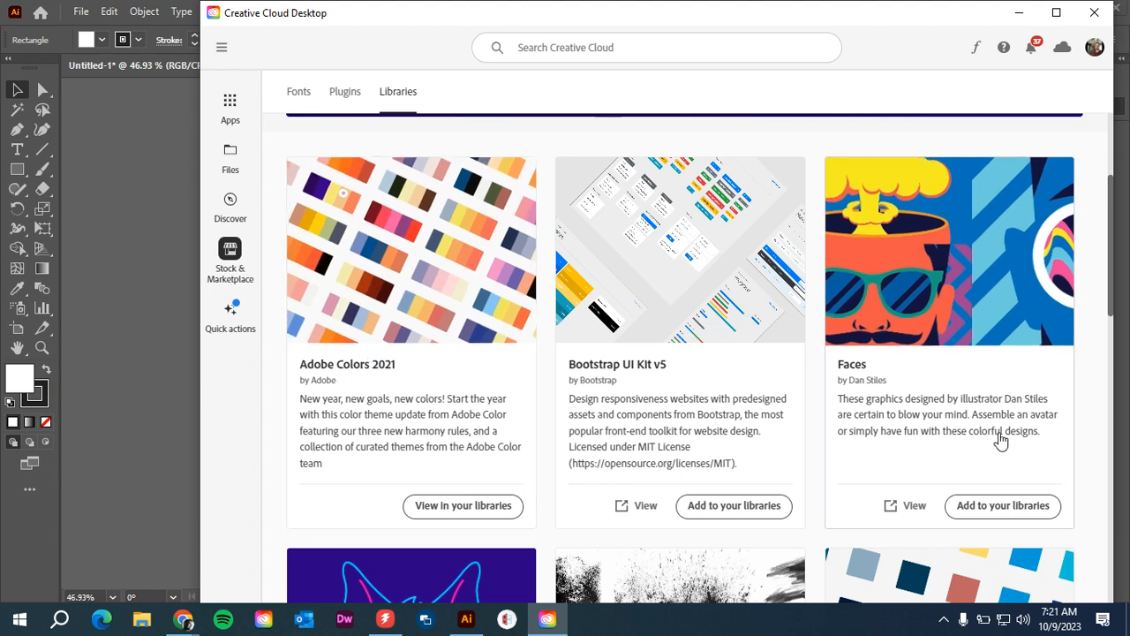
scroll(1003, 437, down, 2)
scroll(972, 446, down, 2)
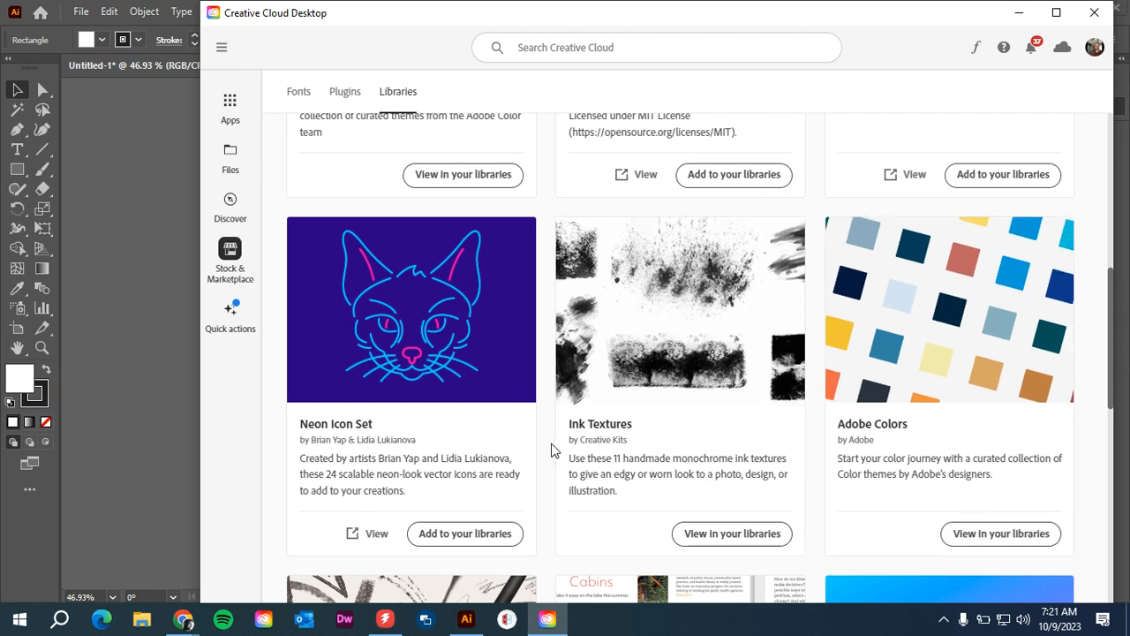
click(1095, 13)
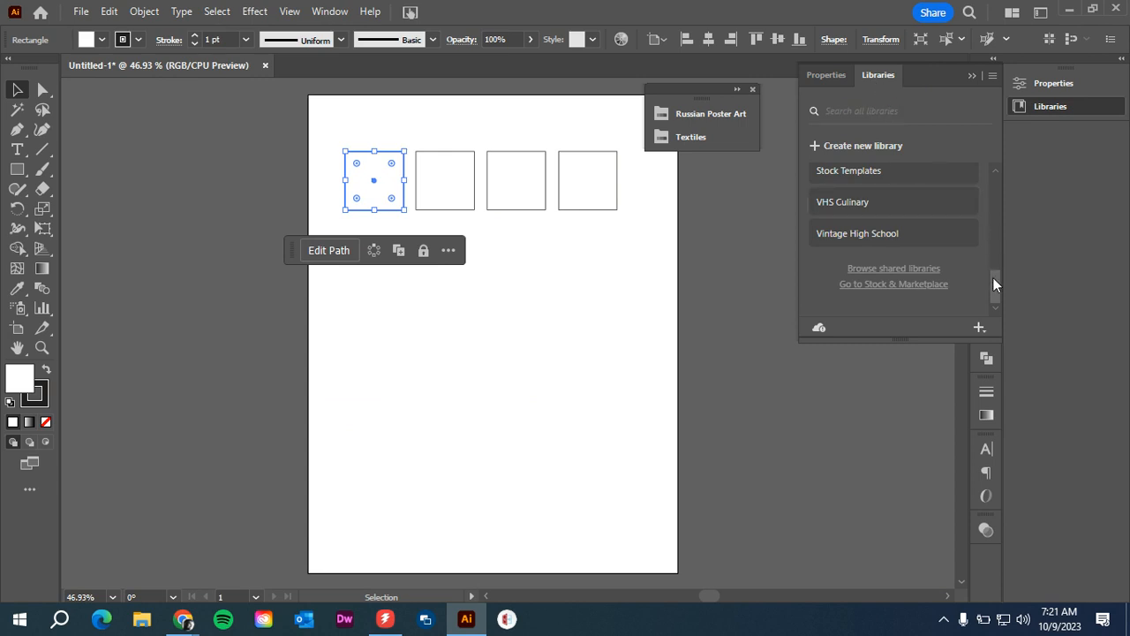
- Open the Adobe Color library and fill the first square with the light brown from the Shade 1 theme
drag(993, 278, 988, 211)
click(917, 262)
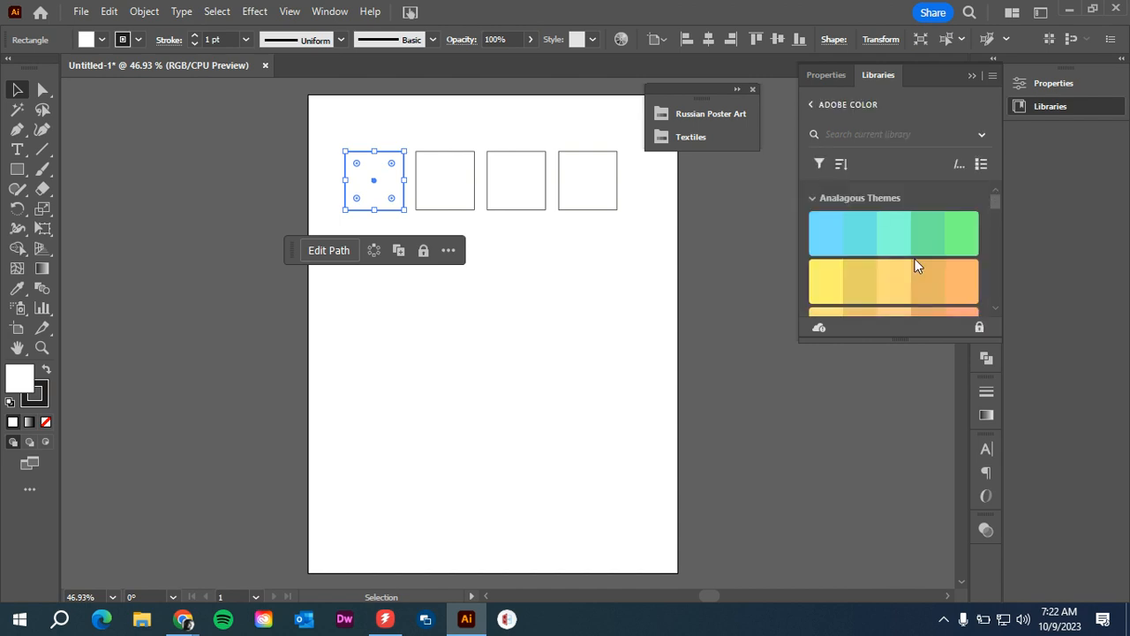
scroll(915, 258, down, 8)
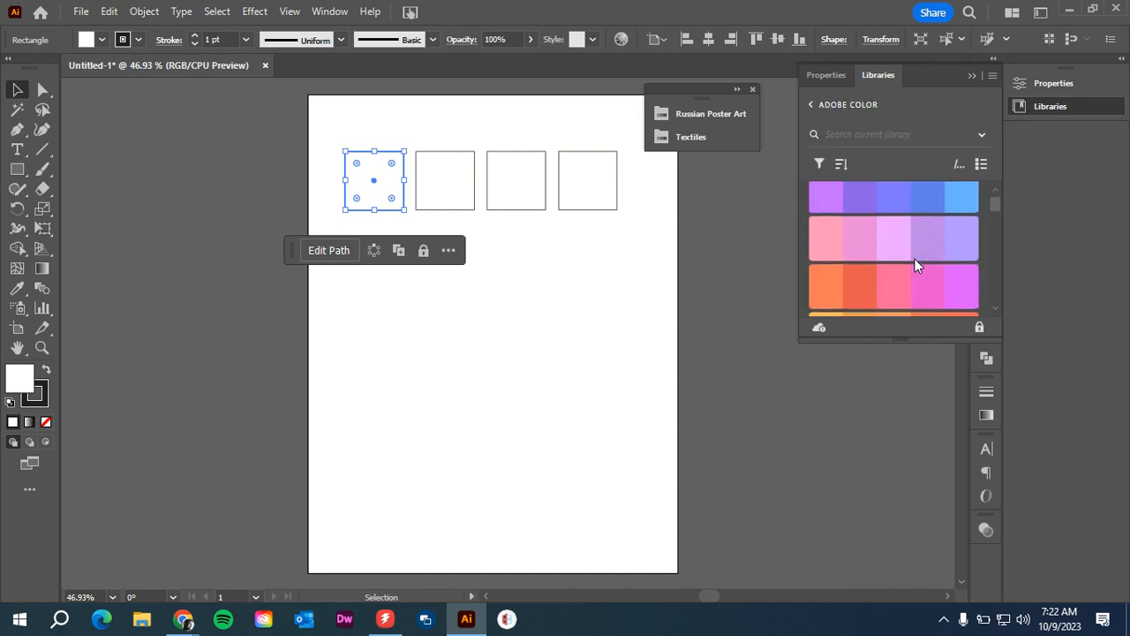
scroll(903, 254, down, 5)
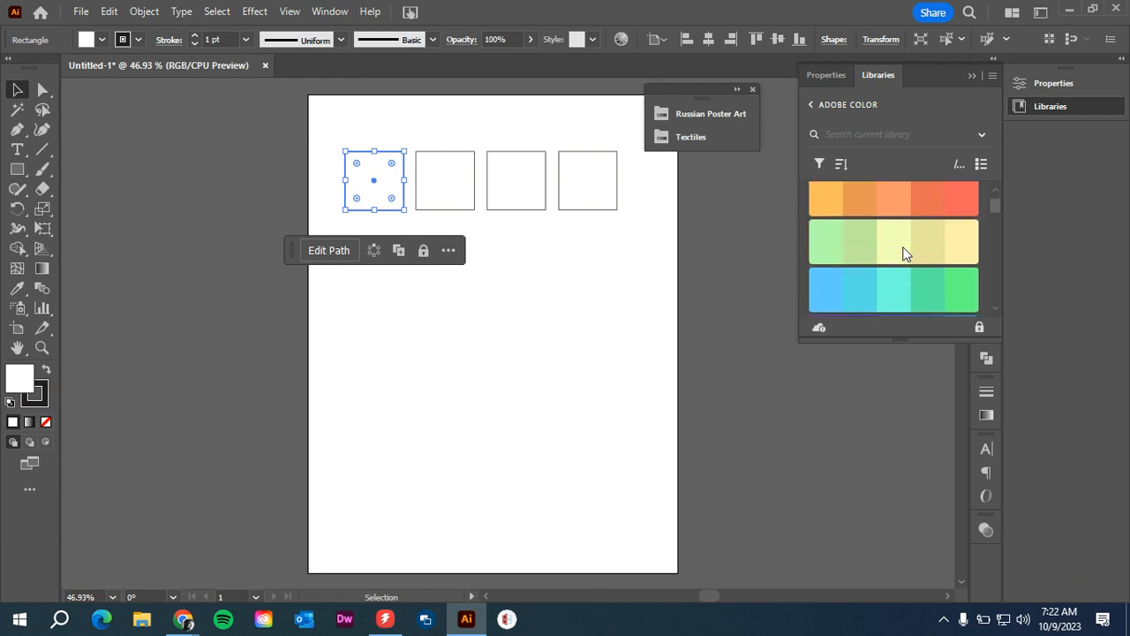
scroll(902, 253, down, 3)
click(825, 279)
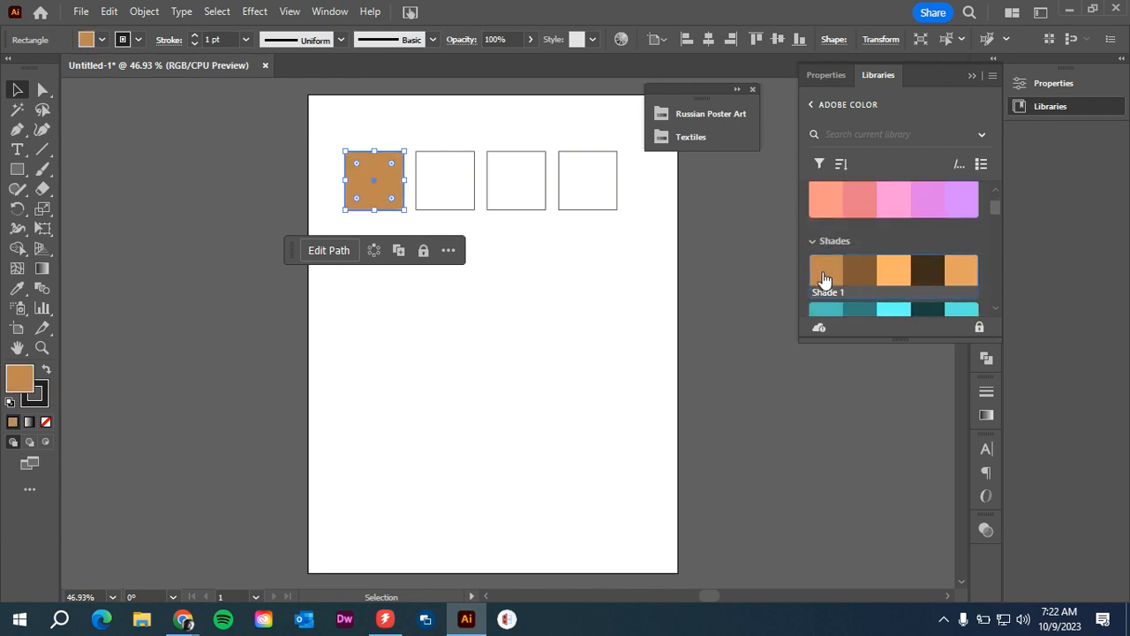
- Fill the second square with the darkest brown from the Shade 1 theme
click(412, 173)
click(445, 176)
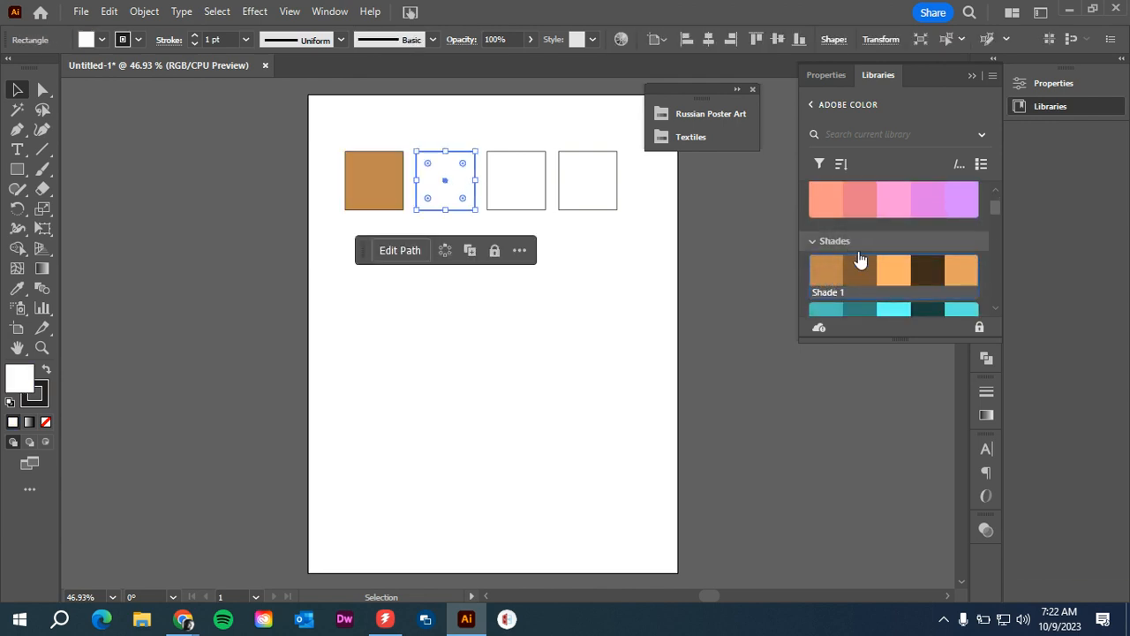
click(923, 275)
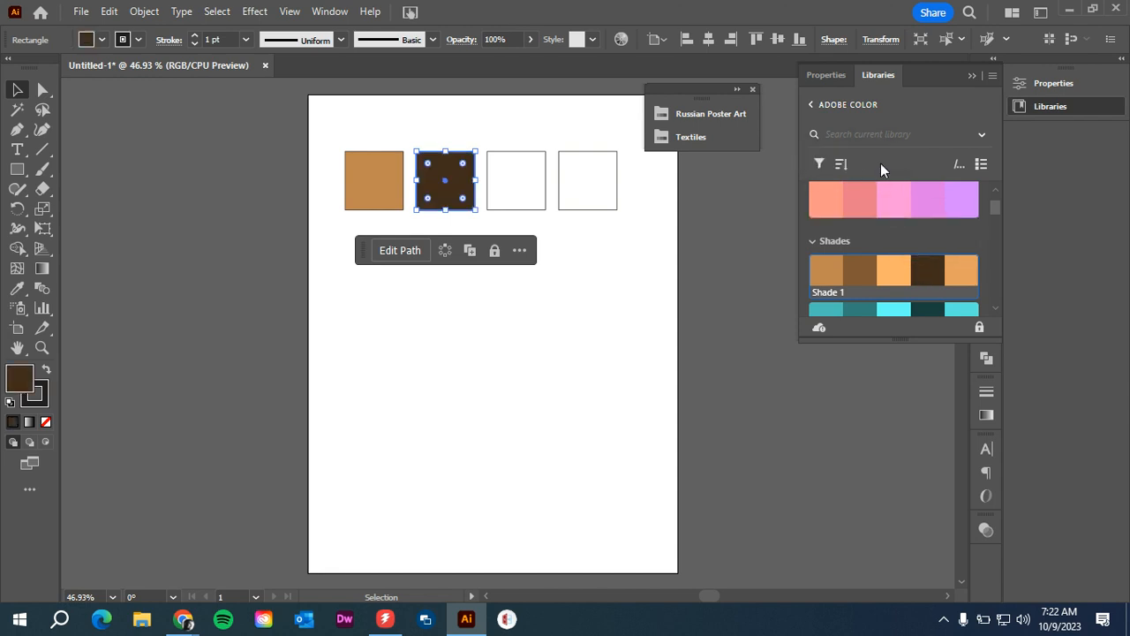
- Add the Analagous Theme 10 color theme to the document swatches and check it among the fill swatches
scroll(864, 273, up, 5)
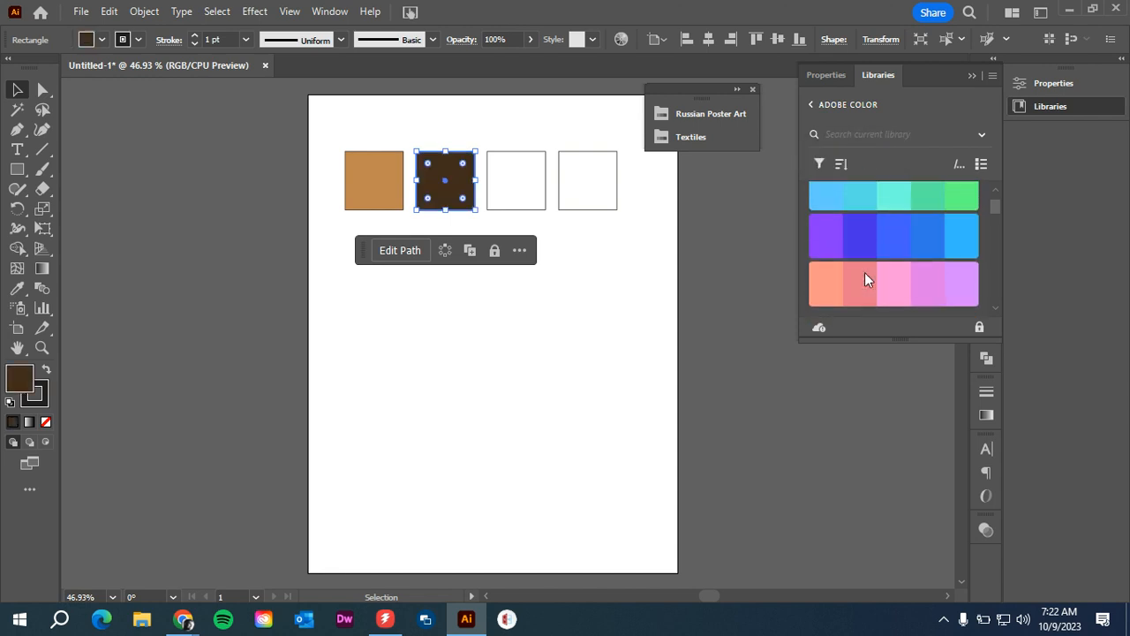
right_click(897, 250)
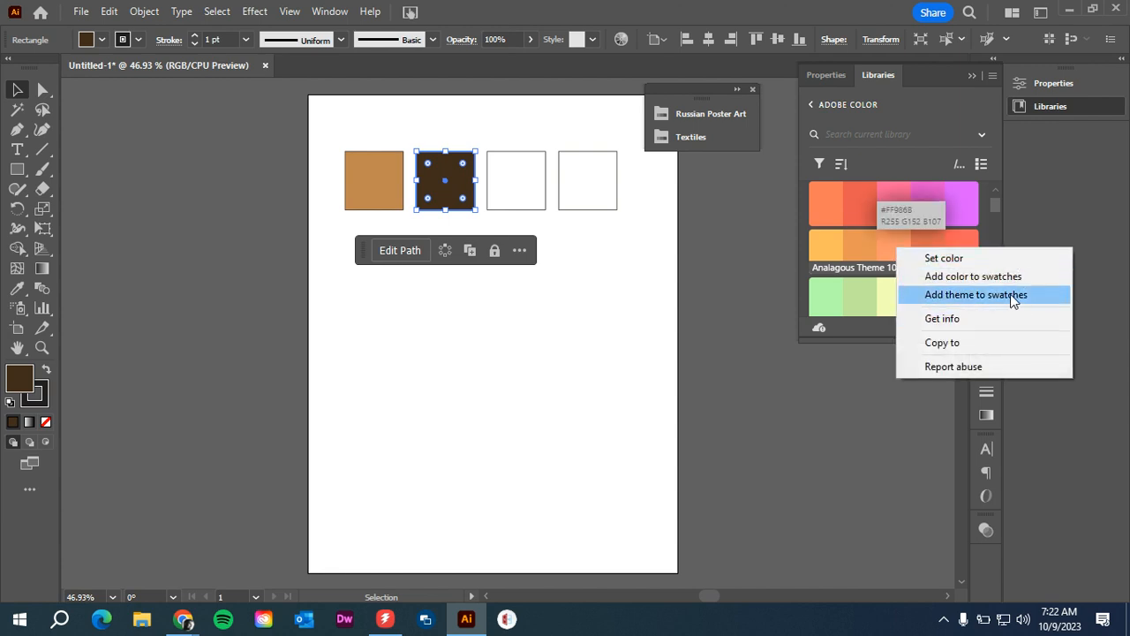
click(966, 287)
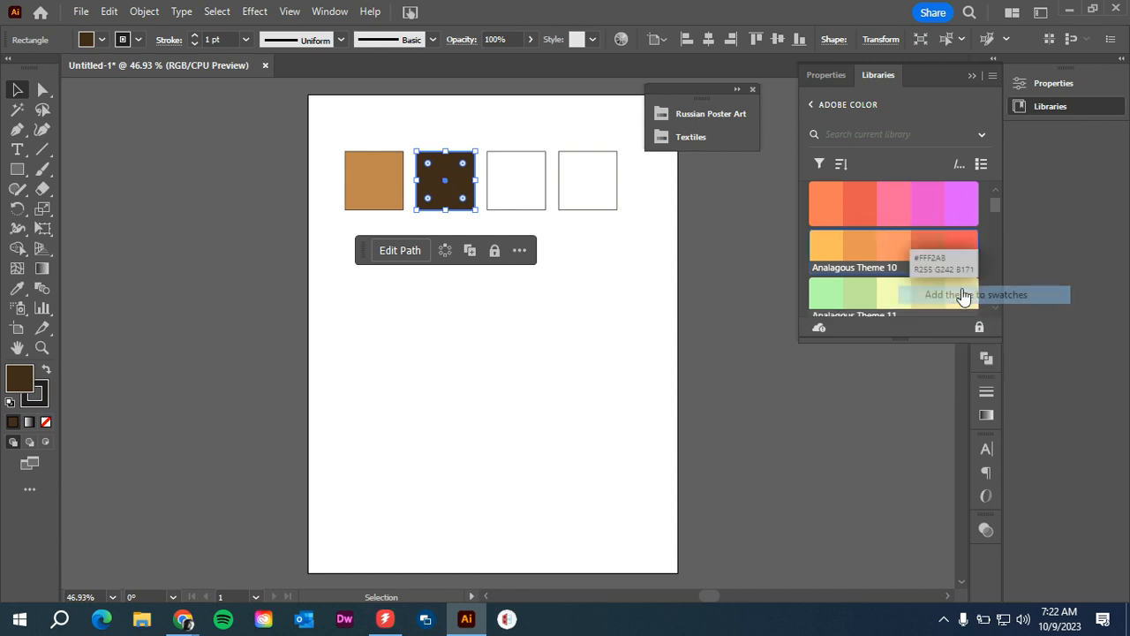
click(835, 77)
click(811, 256)
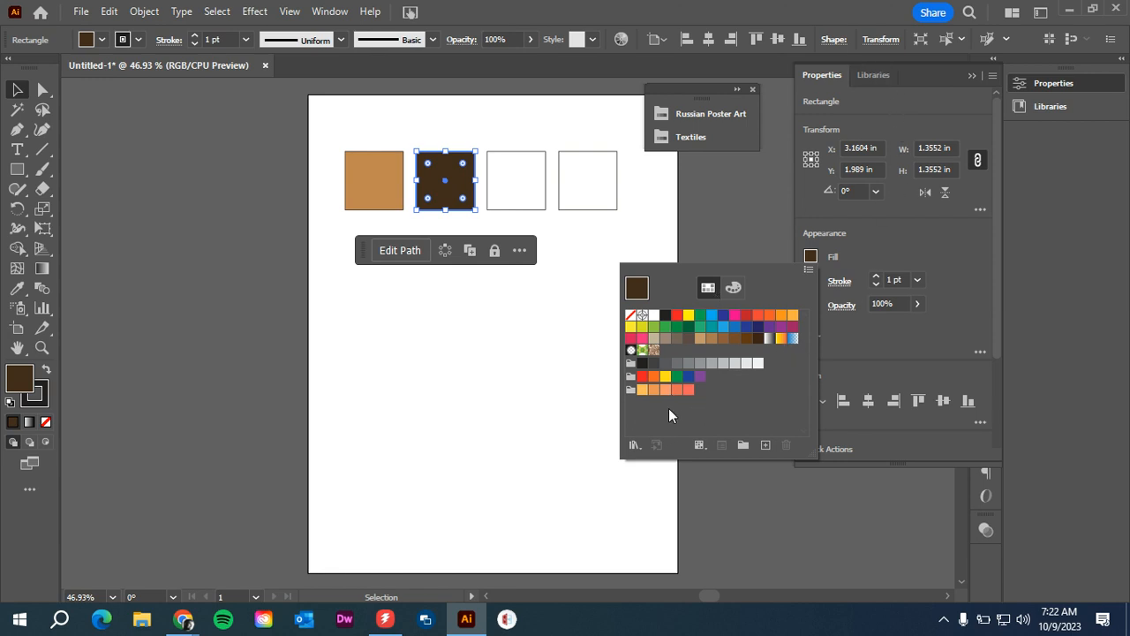
click(533, 399)
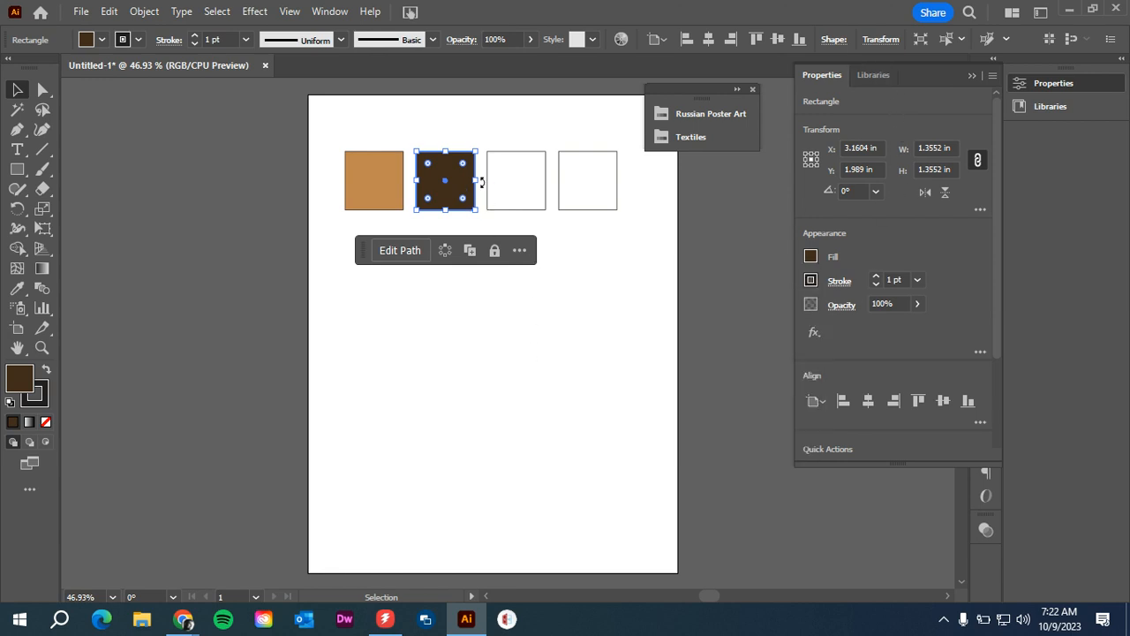
- Fill the third square with the last color, coral red, of the added Analagous Theme 10 swatch group
click(521, 188)
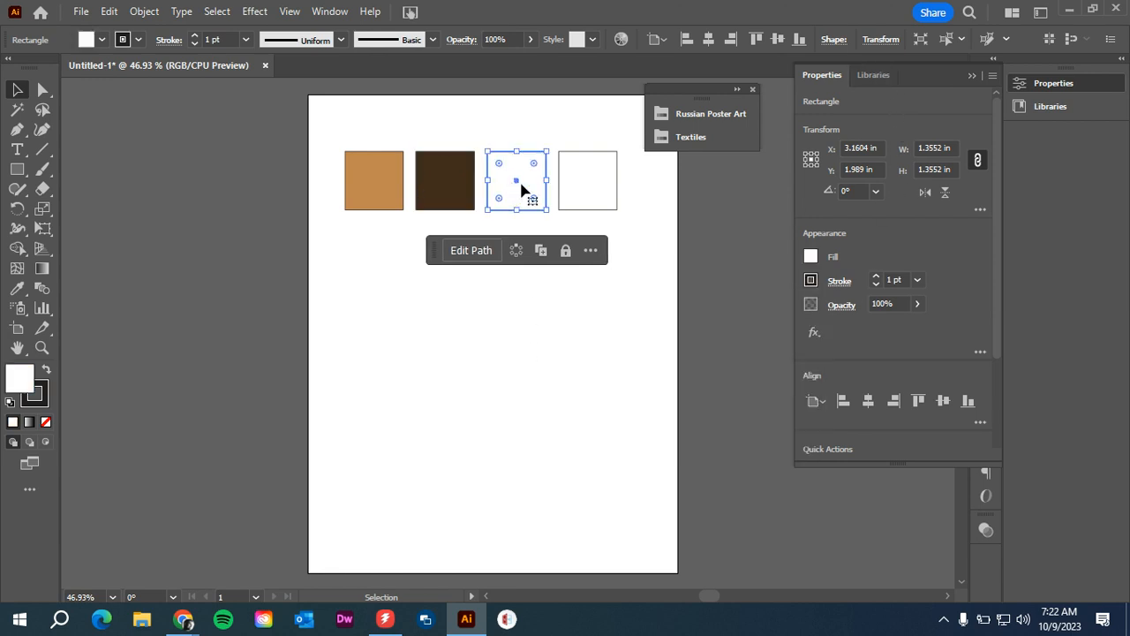
click(811, 256)
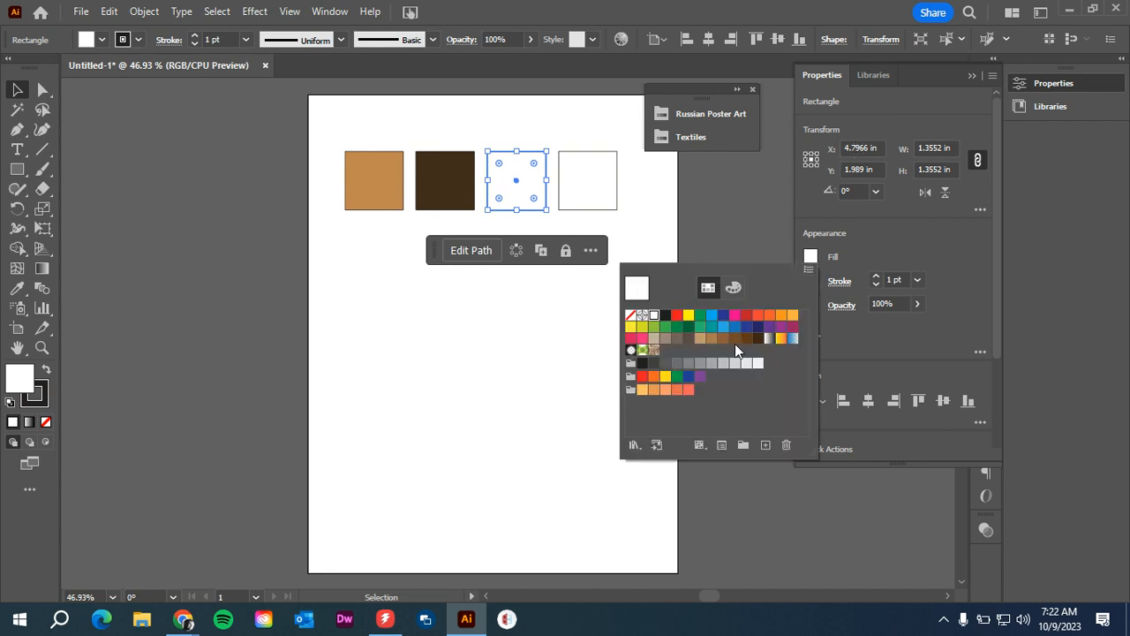
click(688, 390)
- Fill the fourth square with the middle light orange of the Analagous Theme 10 swatch group and deselect it
click(610, 198)
click(611, 200)
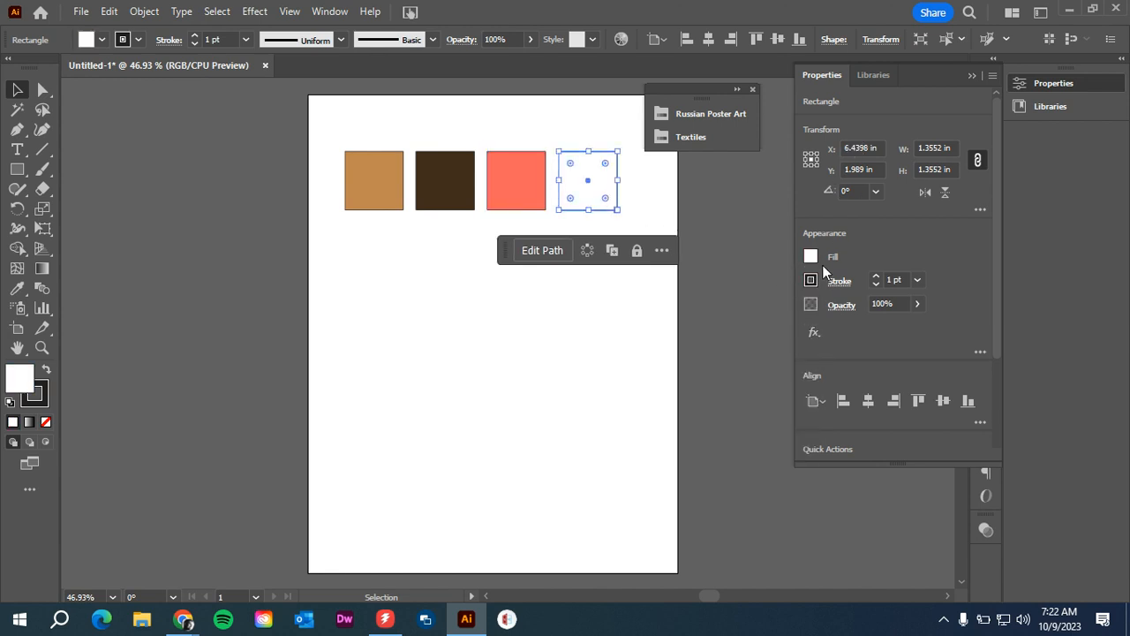
click(810, 257)
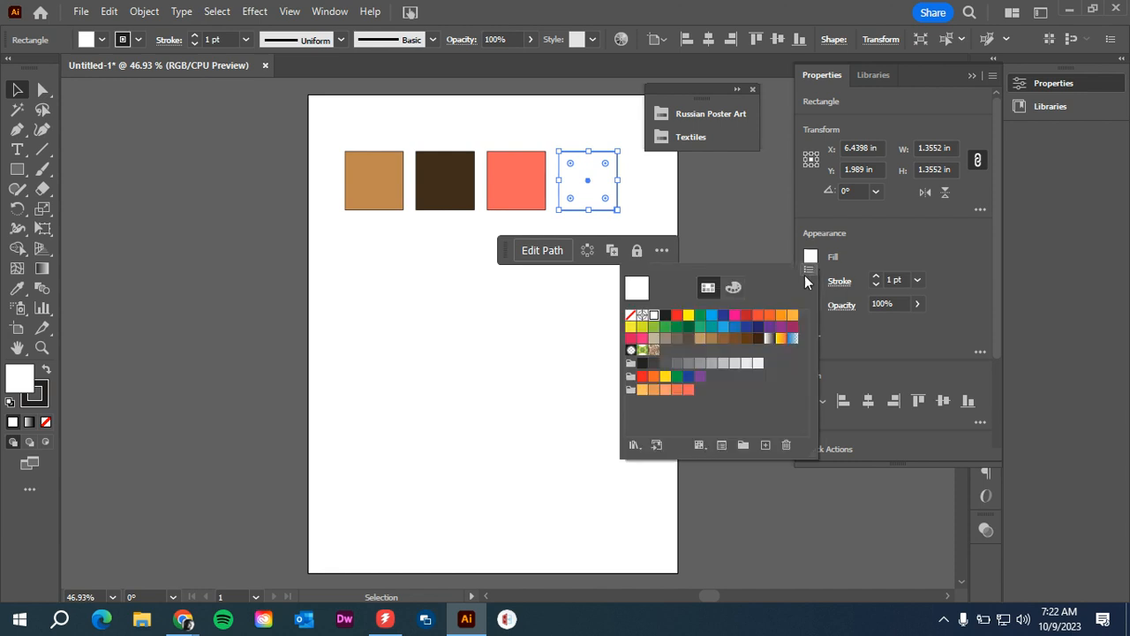
click(665, 391)
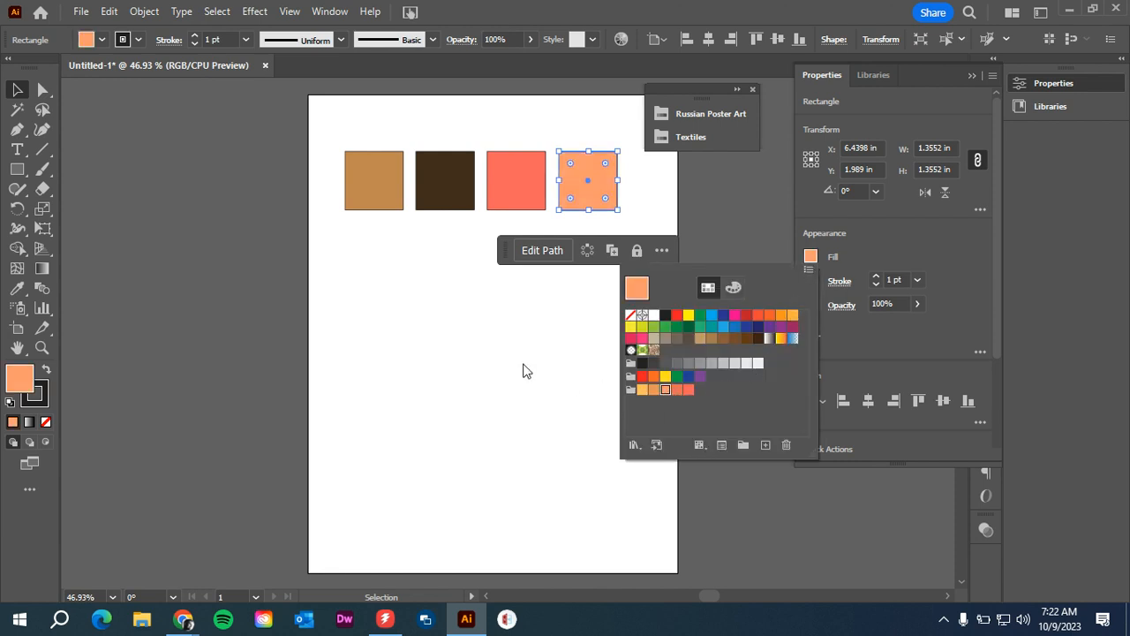
click(521, 359)
click(425, 228)
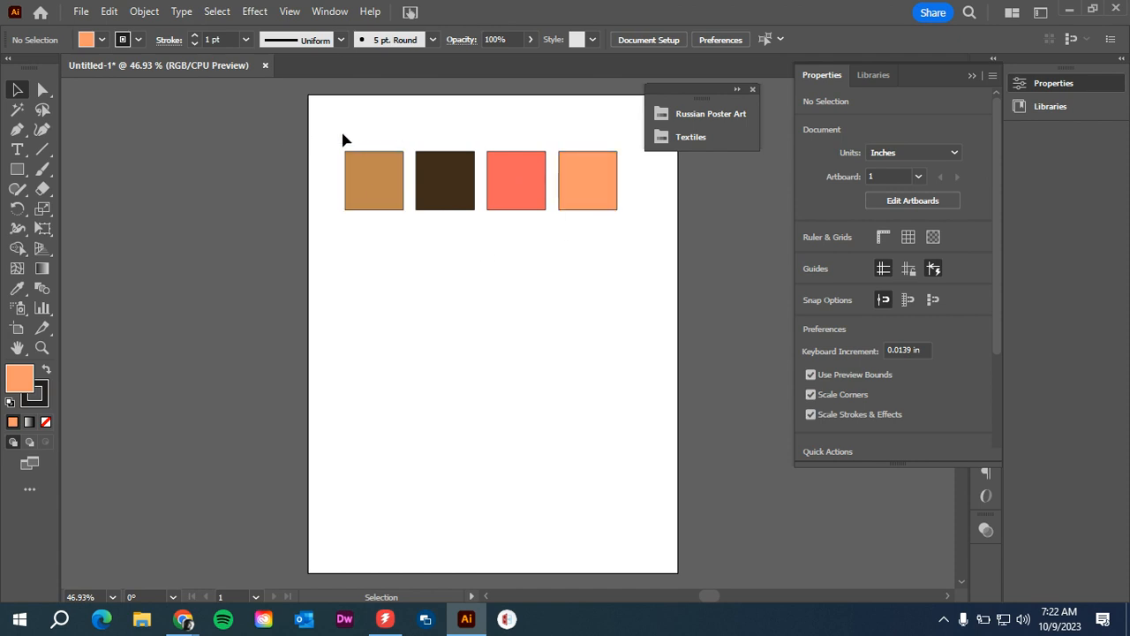
drag(329, 129, 617, 230)
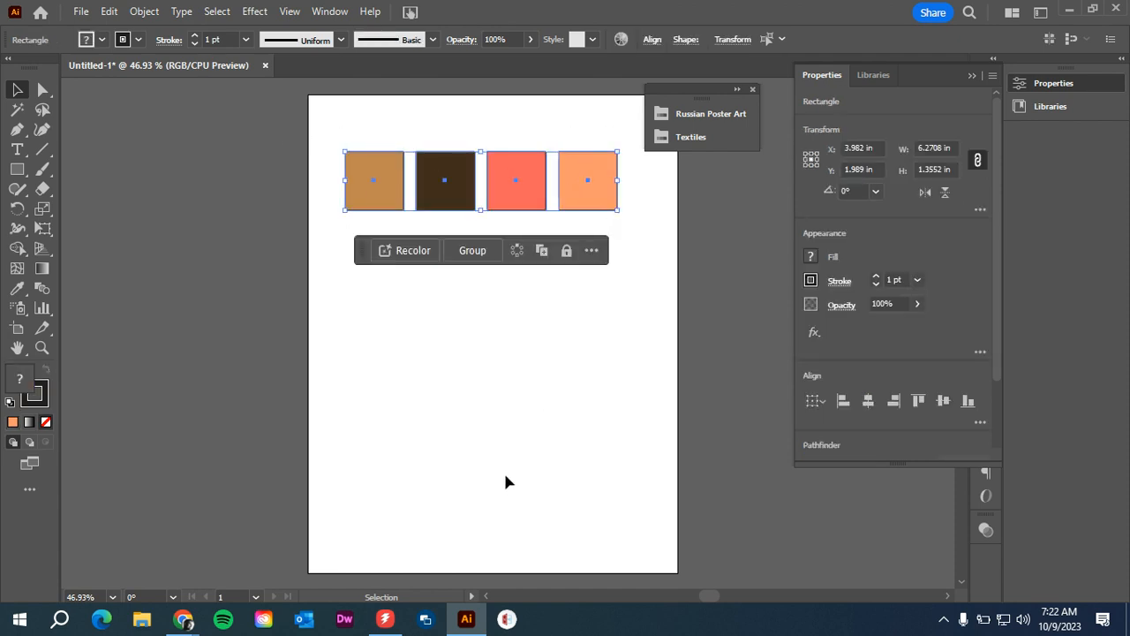
click(615, 362)
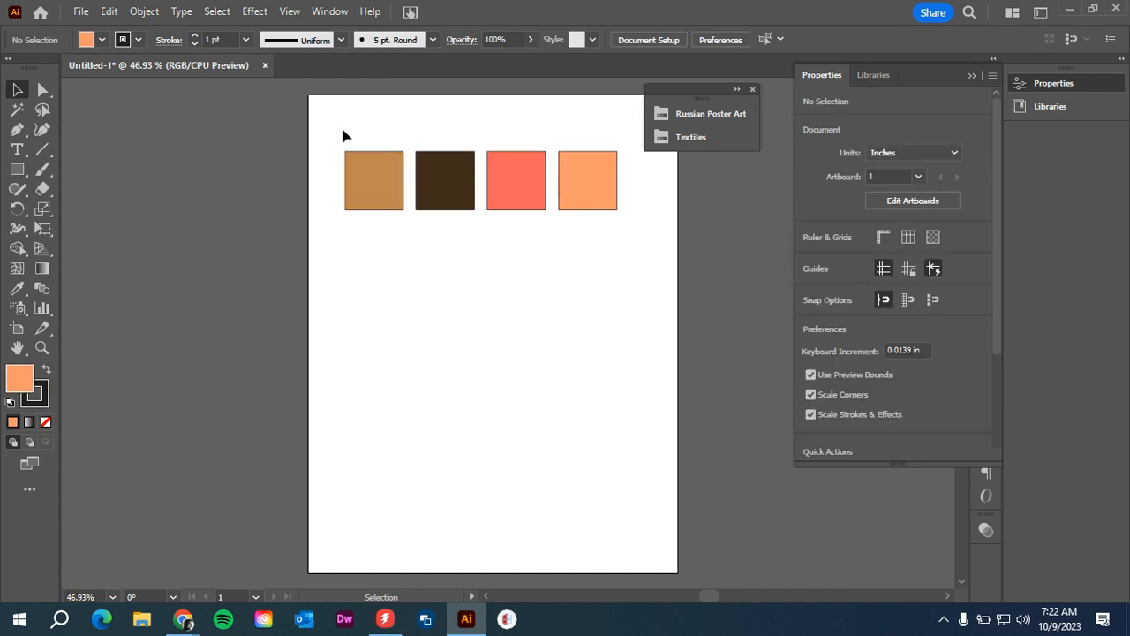
drag(344, 135, 590, 238)
click(641, 304)
- Close the floating panel holding the Russian Poster Art and Textiles swatch libraries
click(739, 91)
click(830, 88)
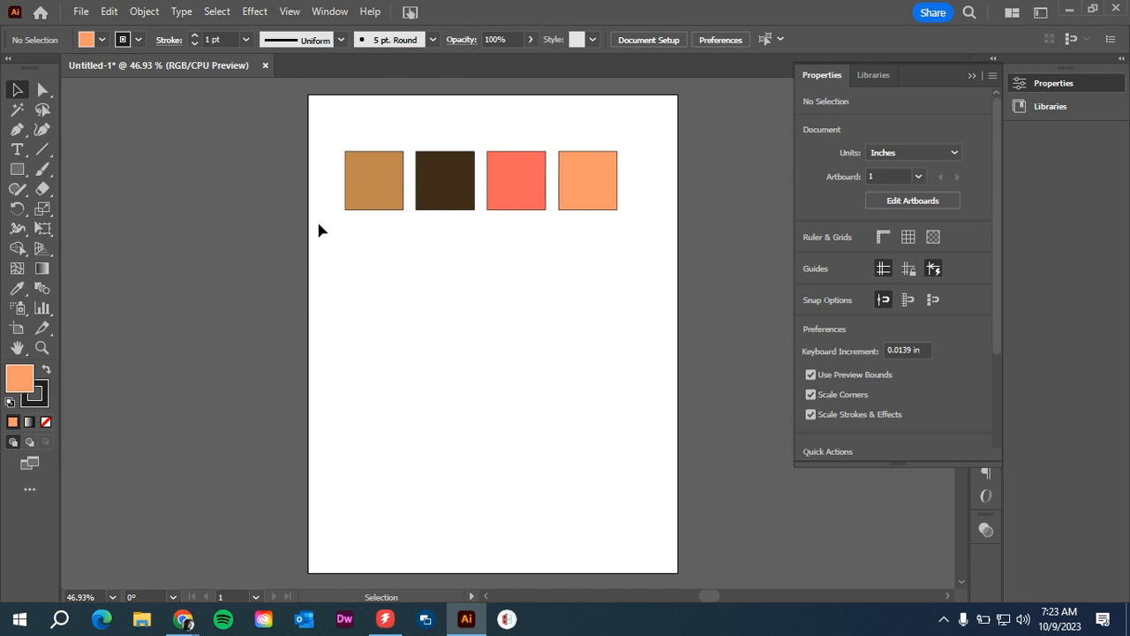
drag(316, 122, 715, 245)
click(388, 436)
- Shrink the artboard on all four sides with the Artboard tool to about 6.68 by 1.96 in, closely framing the four squares
click(17, 327)
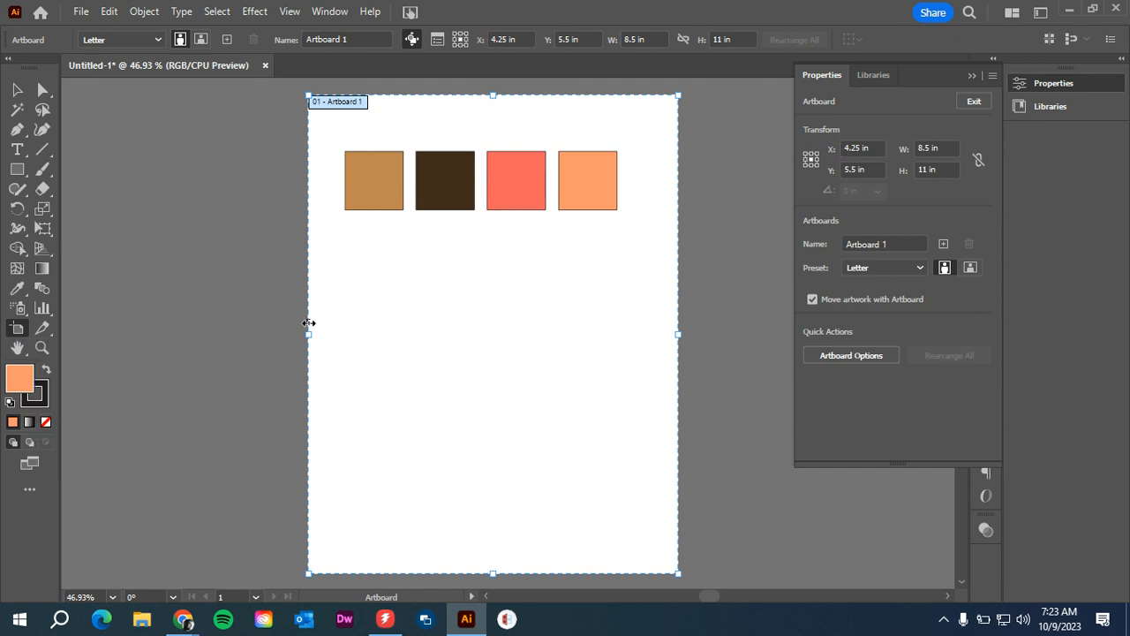
drag(308, 334, 333, 336)
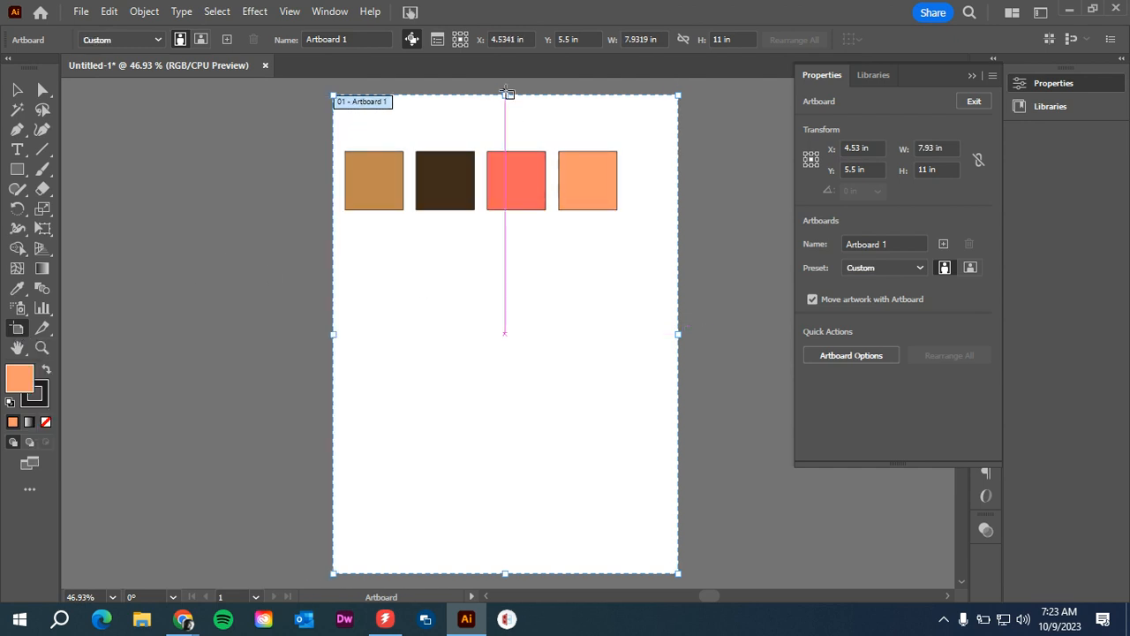
drag(507, 96, 510, 137)
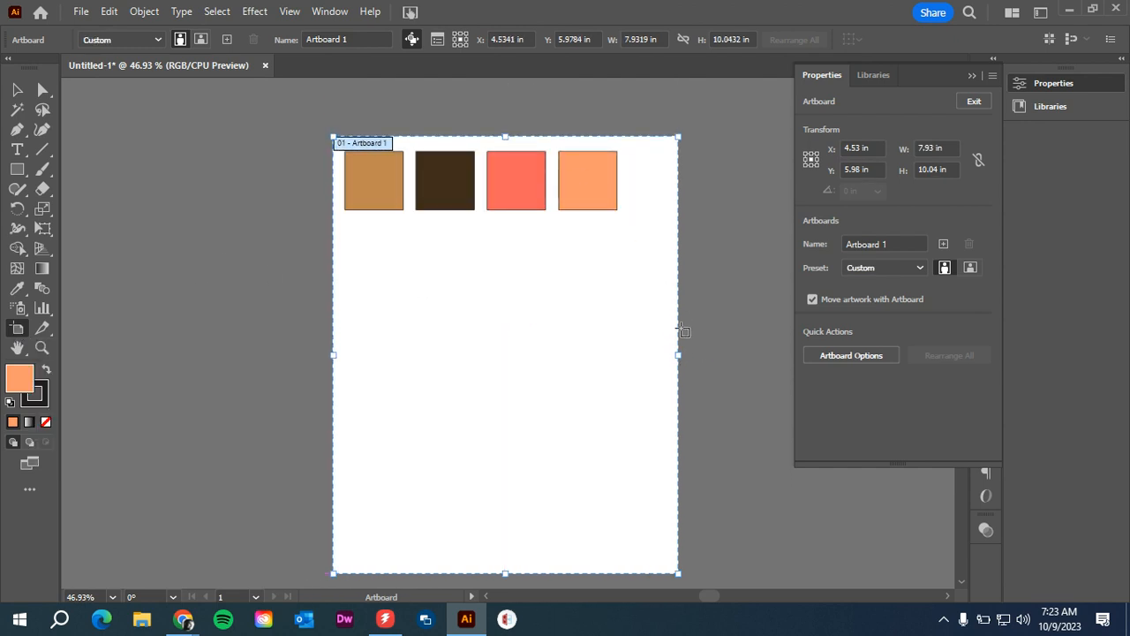
drag(678, 354, 623, 378)
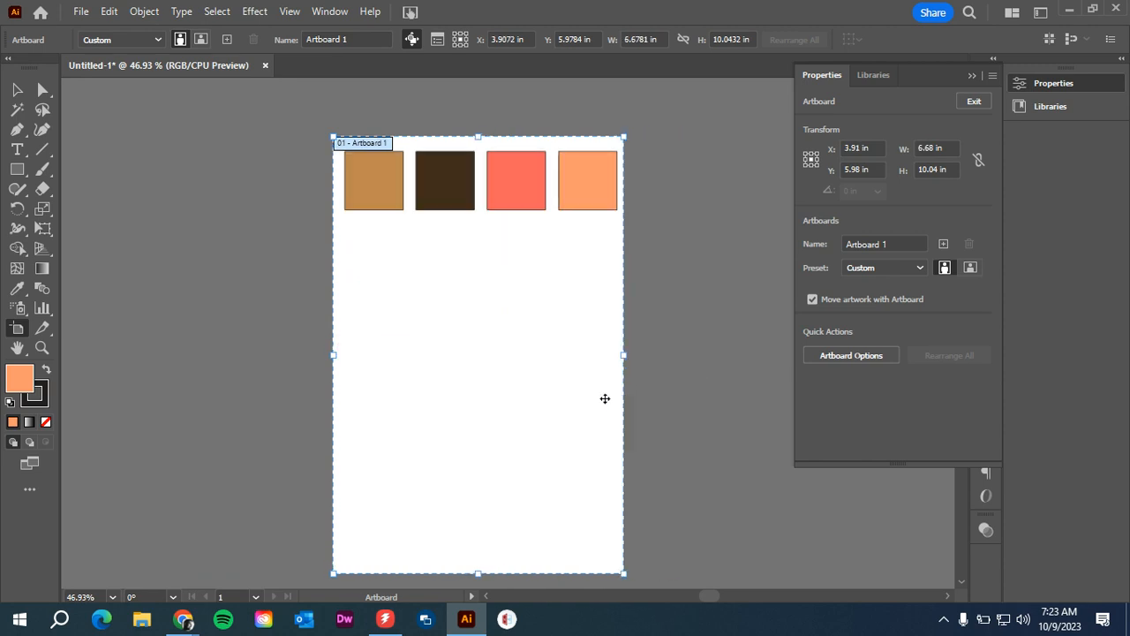
drag(478, 573, 437, 221)
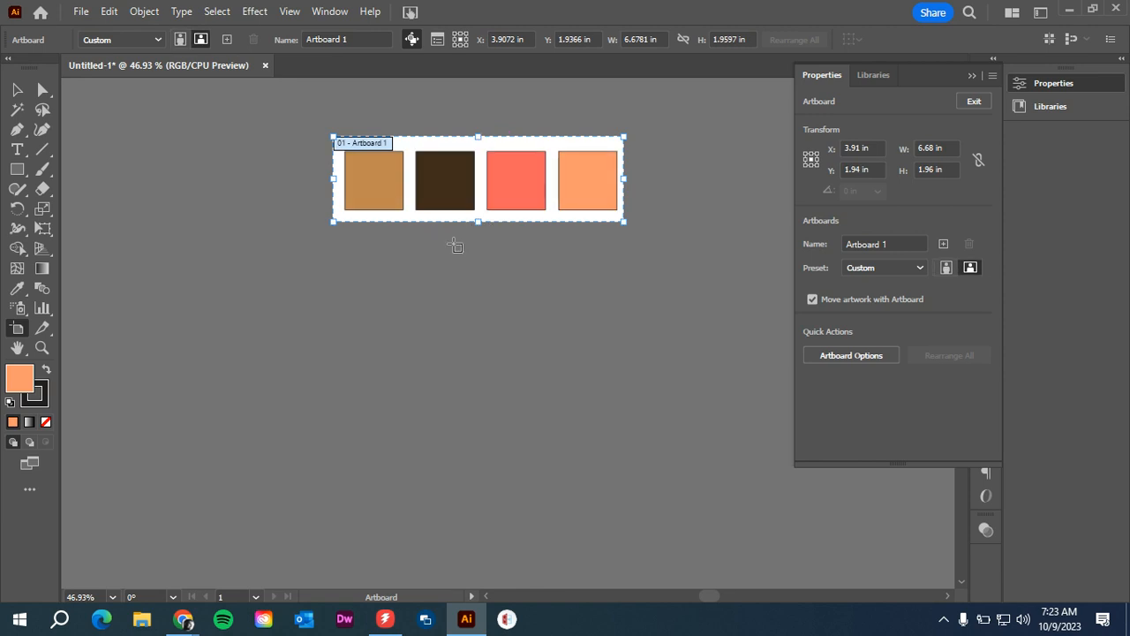
click(278, 178)
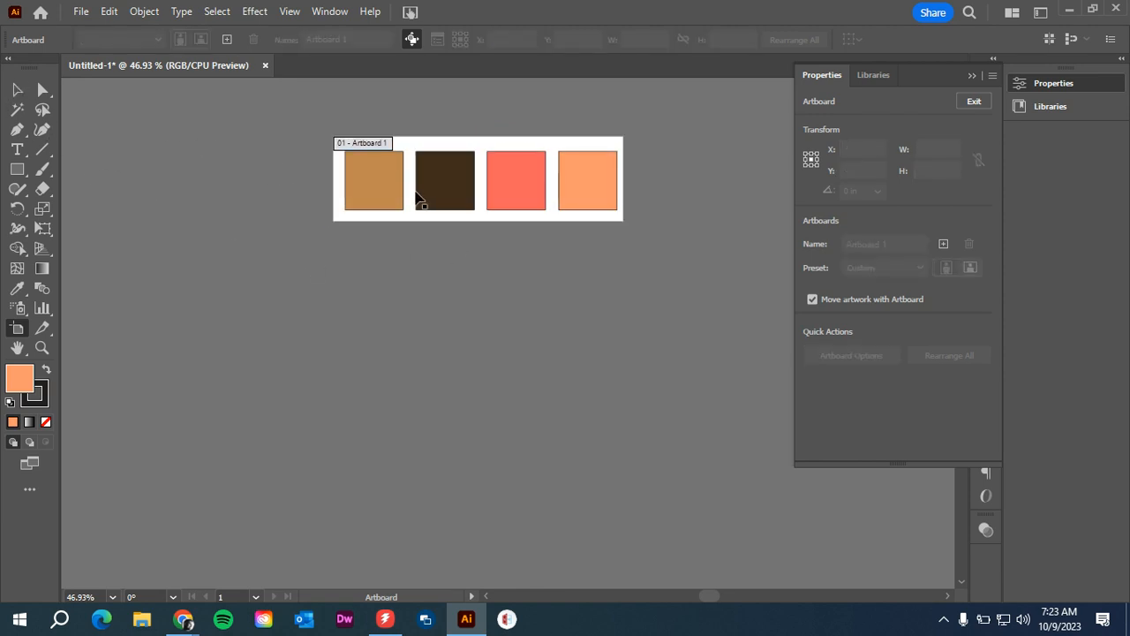
- Set up an export of the palette to the Downloads folder with PNG as the file type
click(81, 13)
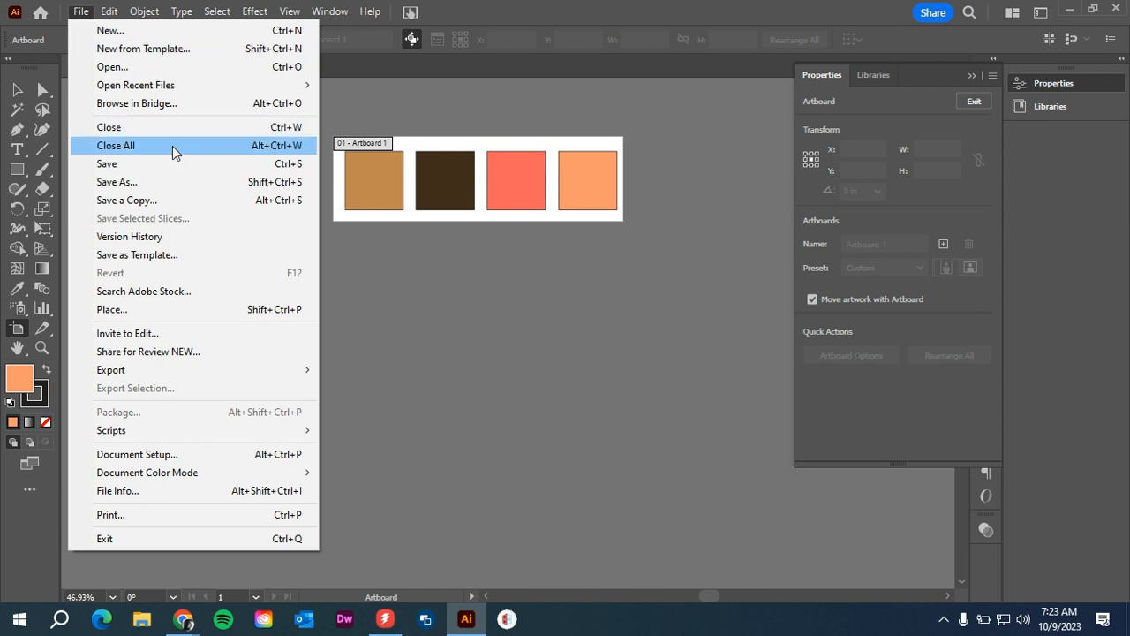
mouse_move(193, 378)
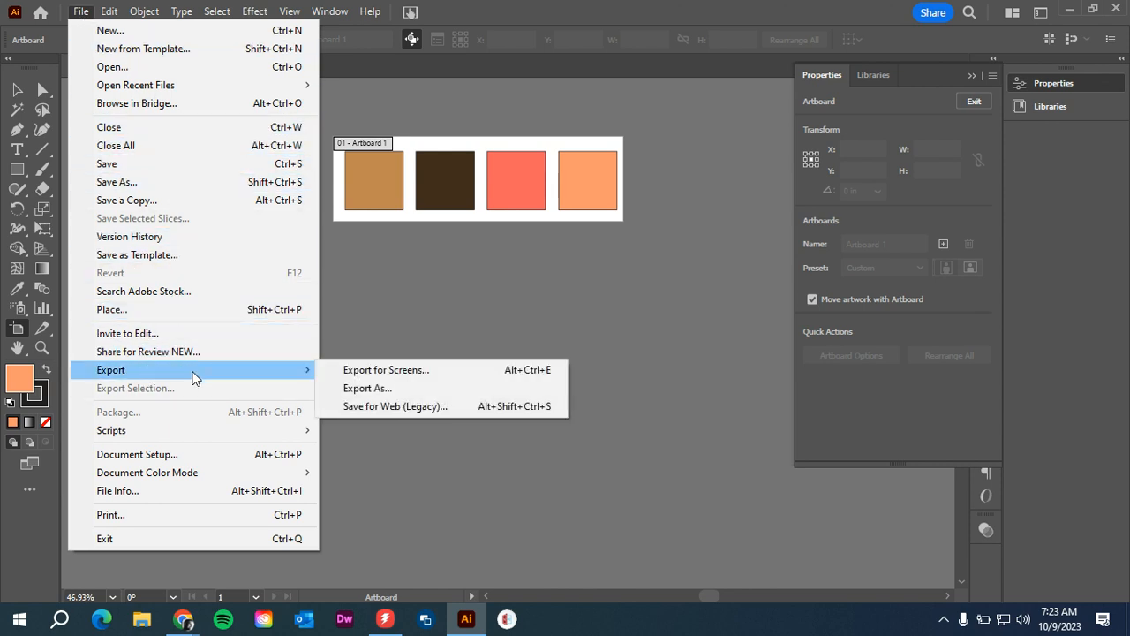
click(368, 389)
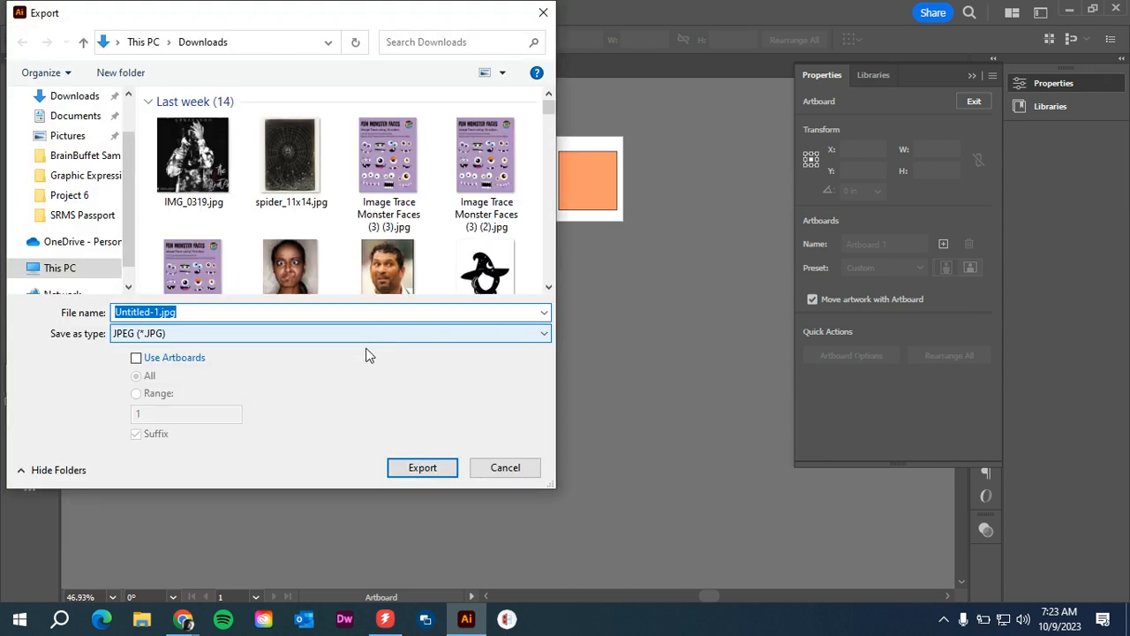
click(199, 339)
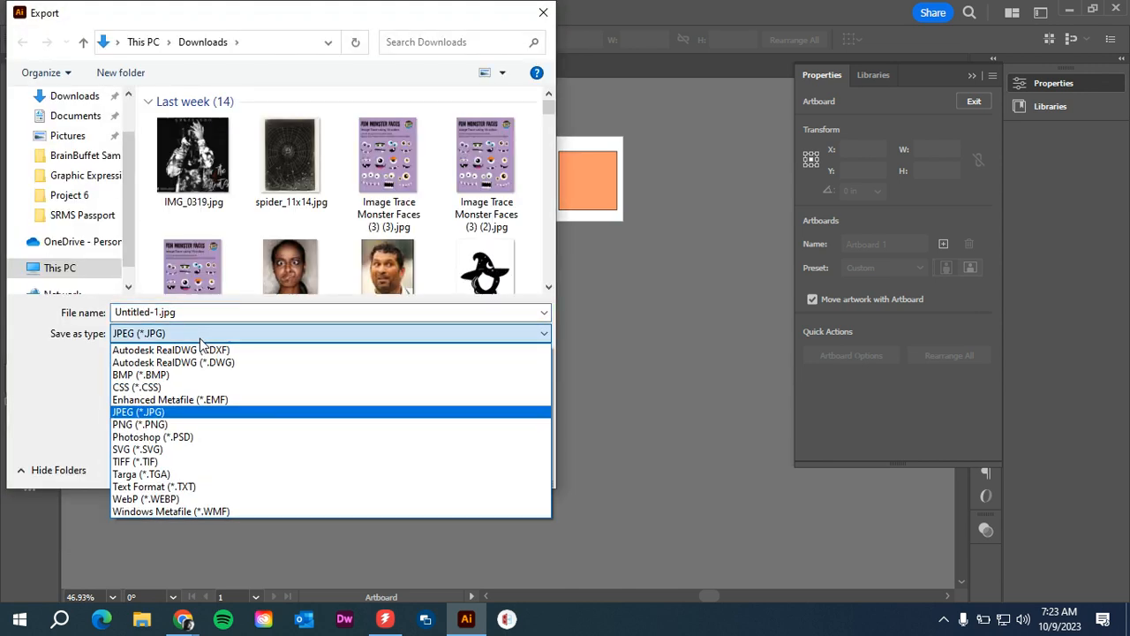
click(194, 424)
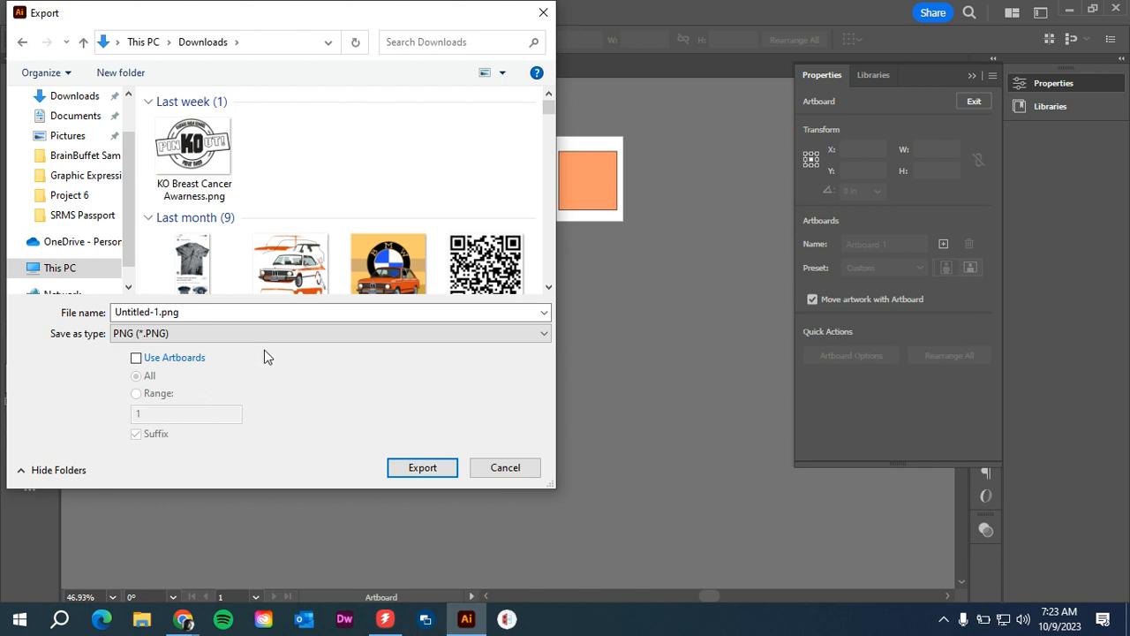
- Name the exported file "Color options for logo"
double_click(193, 311)
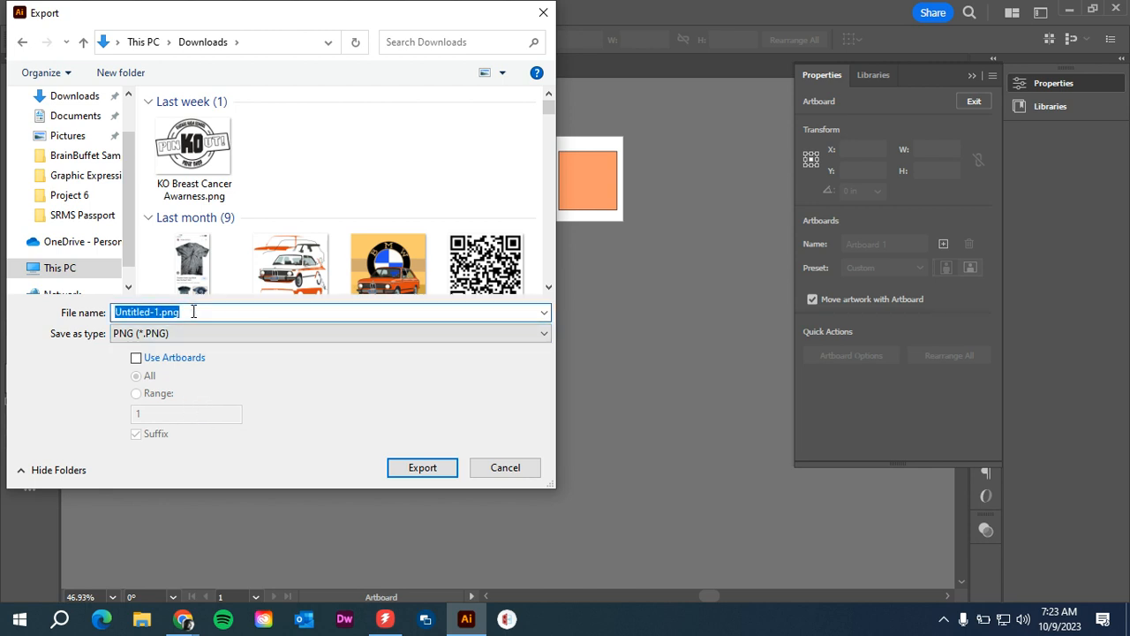
text(Color)
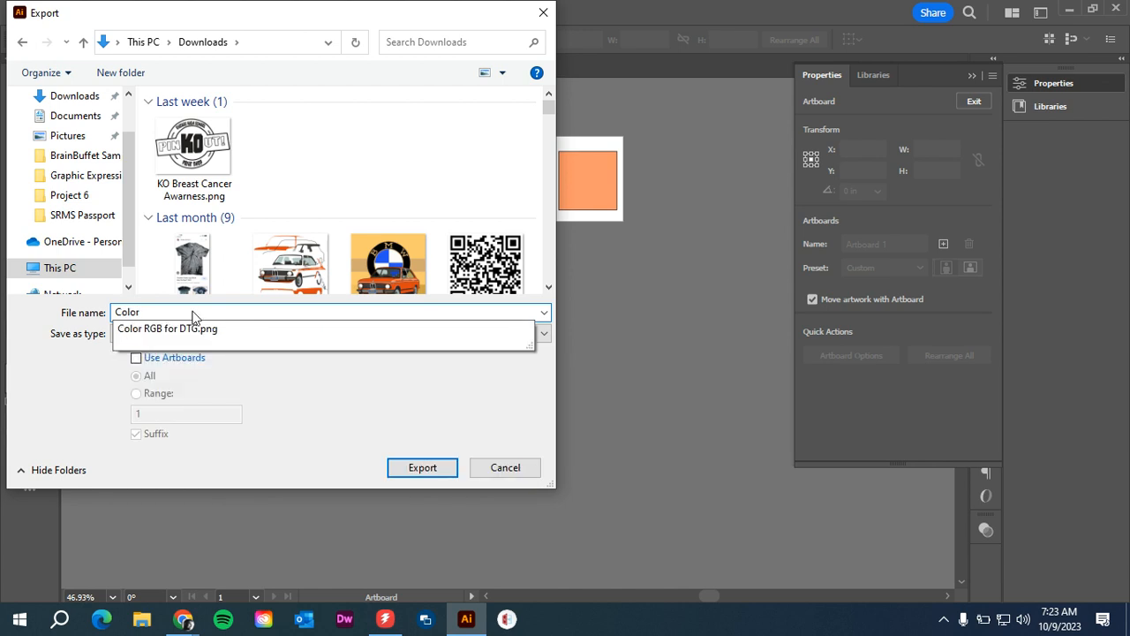
text( op)
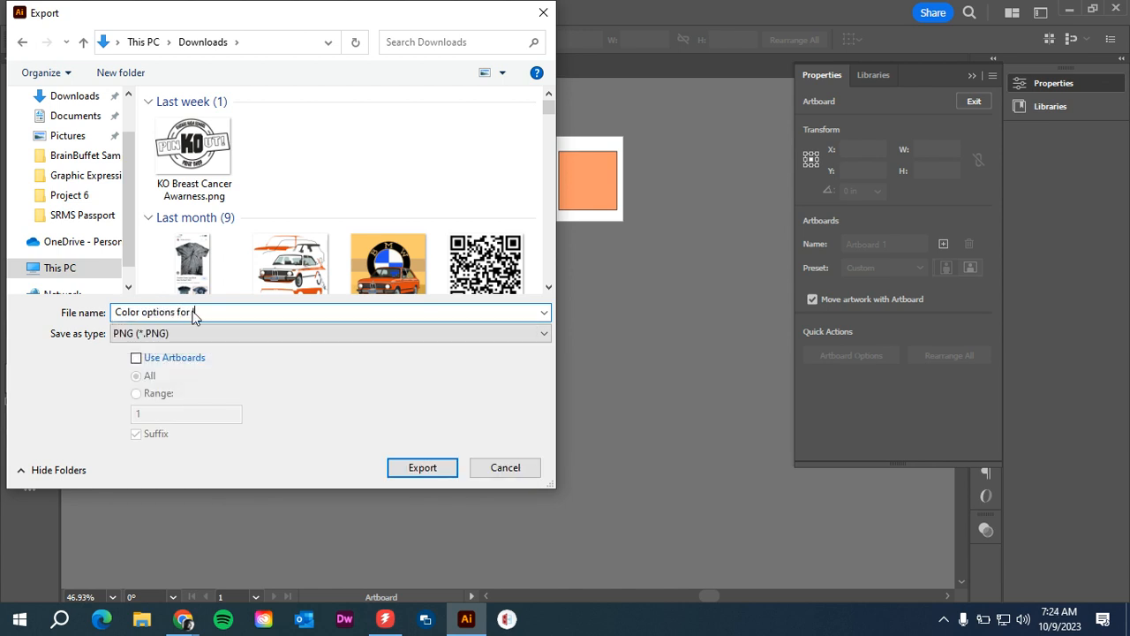
text(tions for logo)
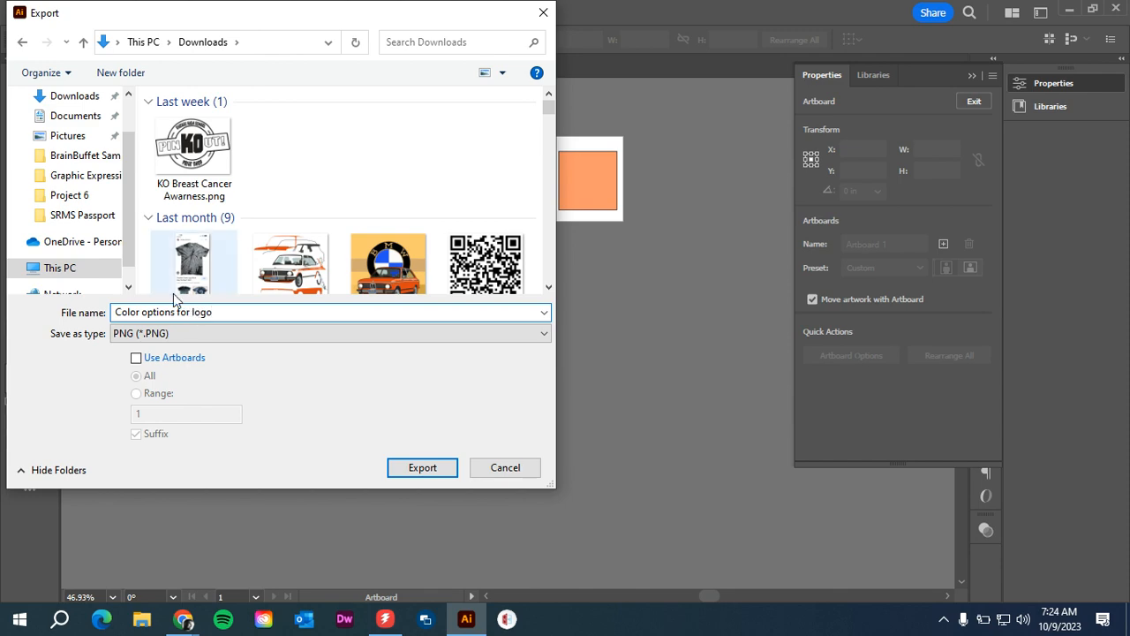
- Export the palette with the PNG options High (300 ppi), Type Optimized (Hinted) anti-aliasing and a transparent background
key(Tab)
click(428, 468)
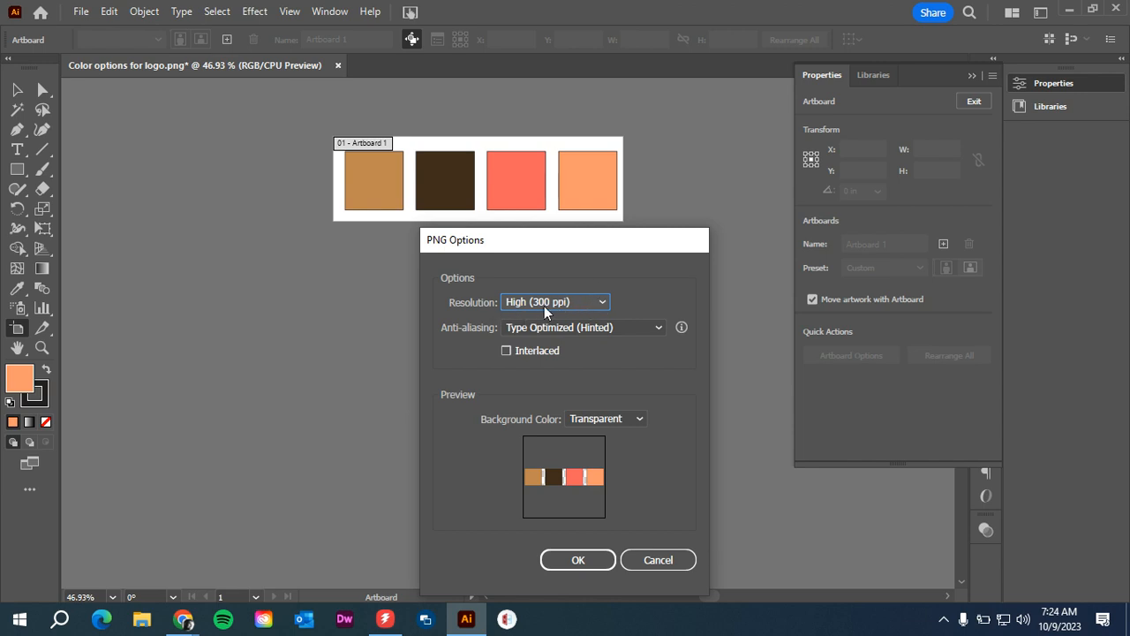
click(580, 556)
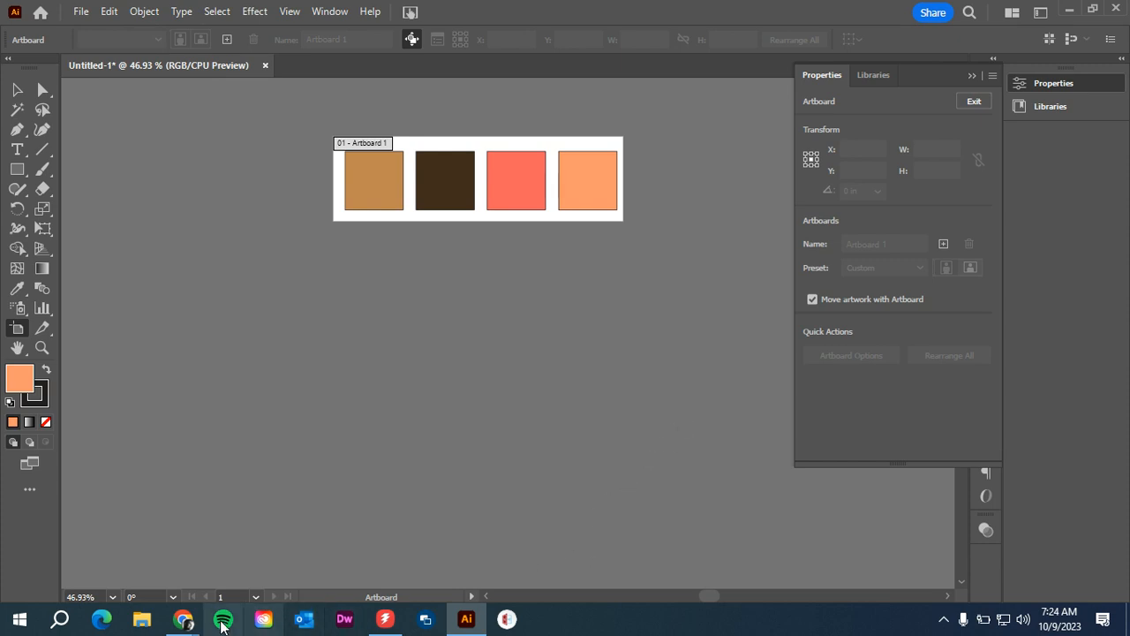
- Switch to File Explorer, view the exported "Color options for logo.png" from the Downloads folder, and close the image and folder windows
click(139, 624)
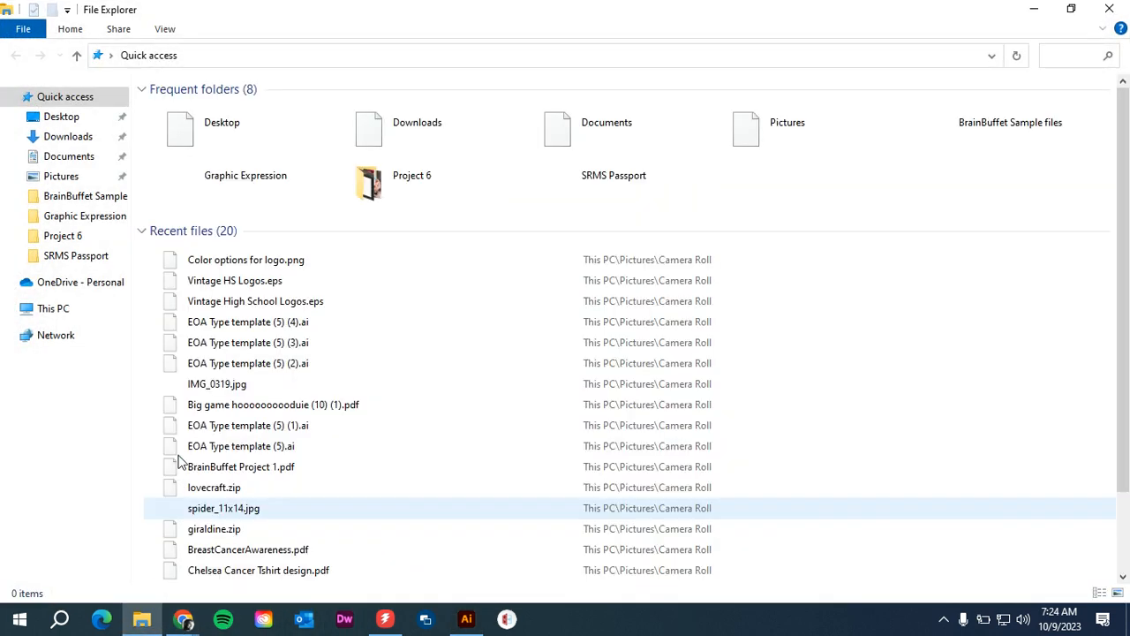
click(81, 138)
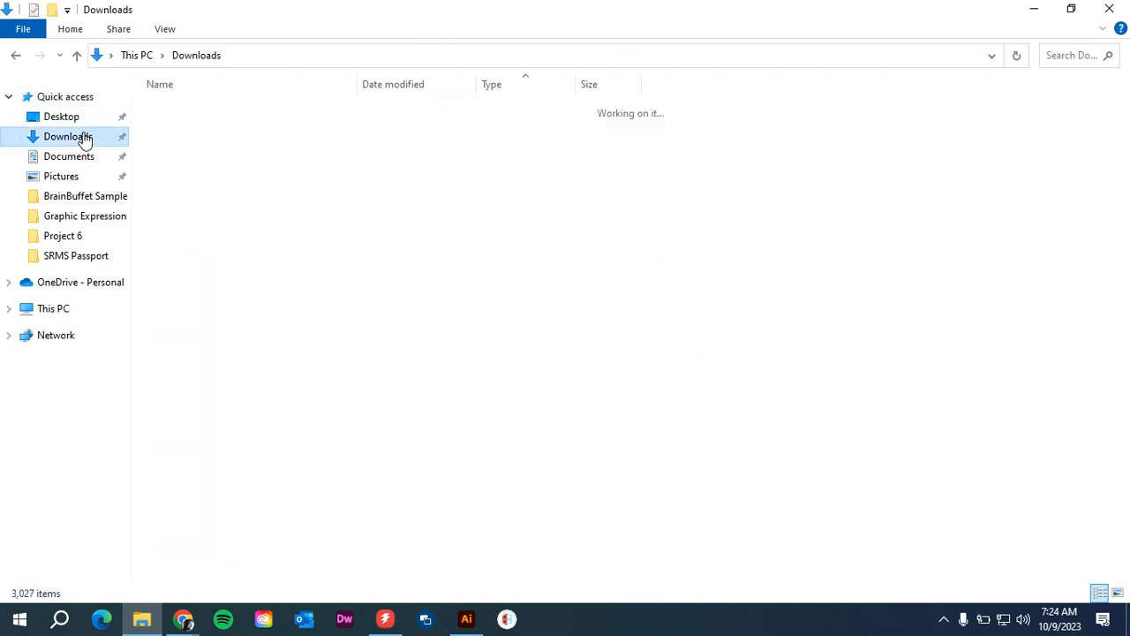
double_click(247, 134)
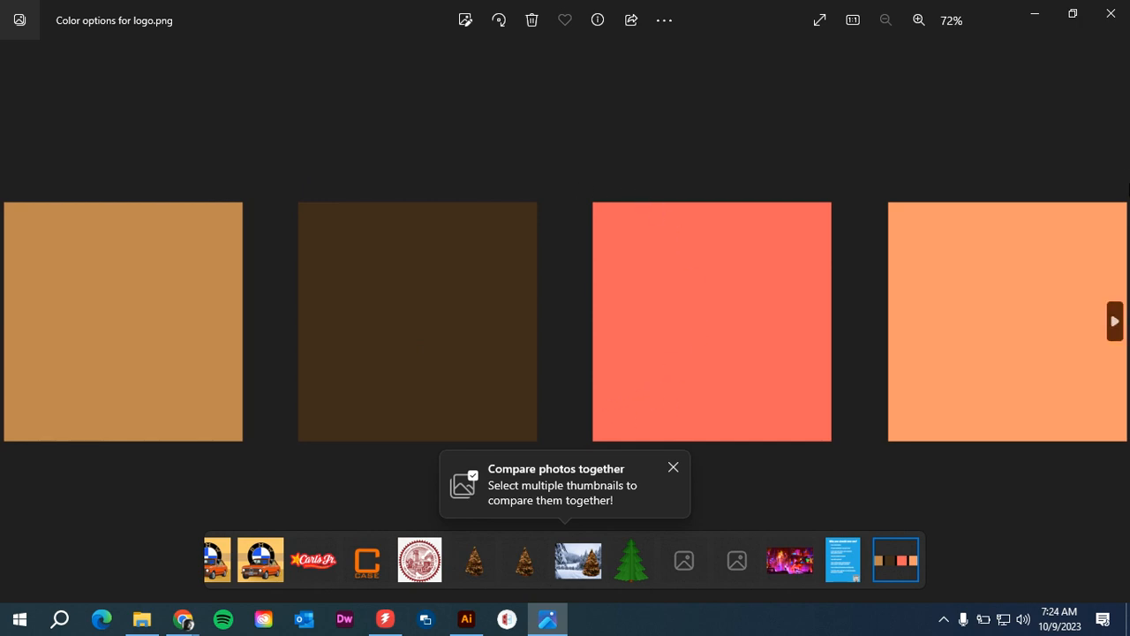
click(1115, 20)
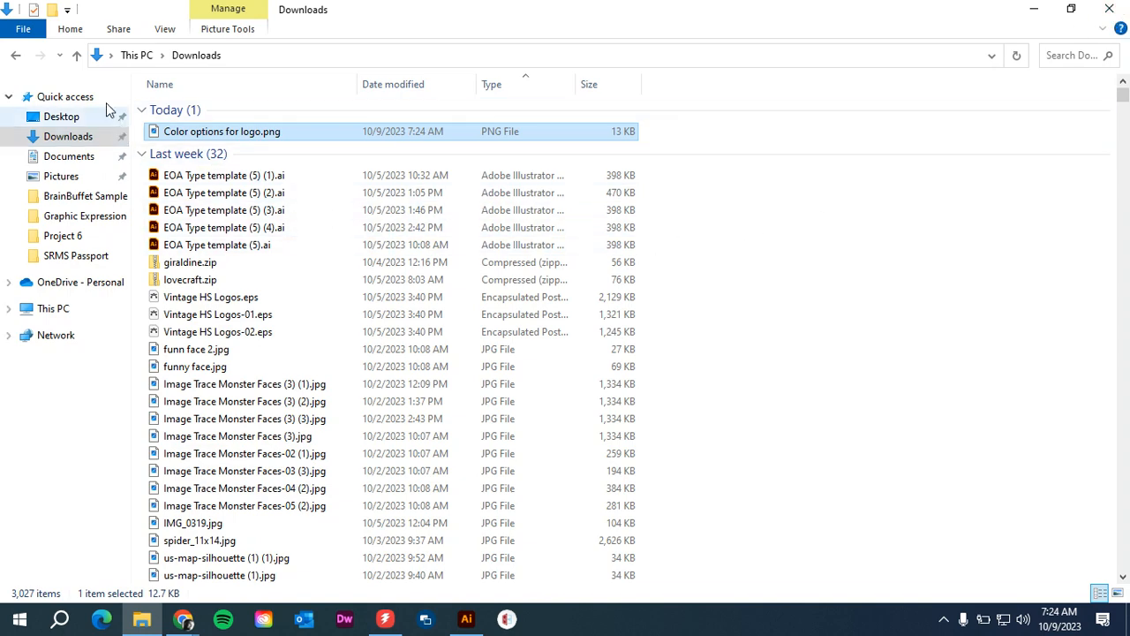
click(1114, 9)
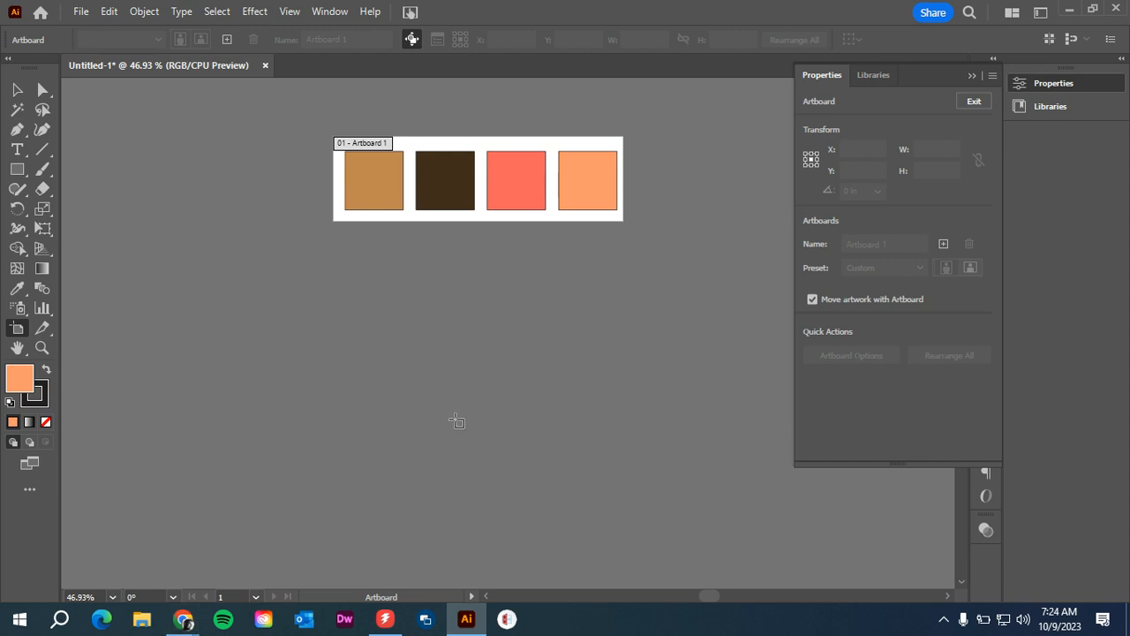
mouse_move(183, 616)
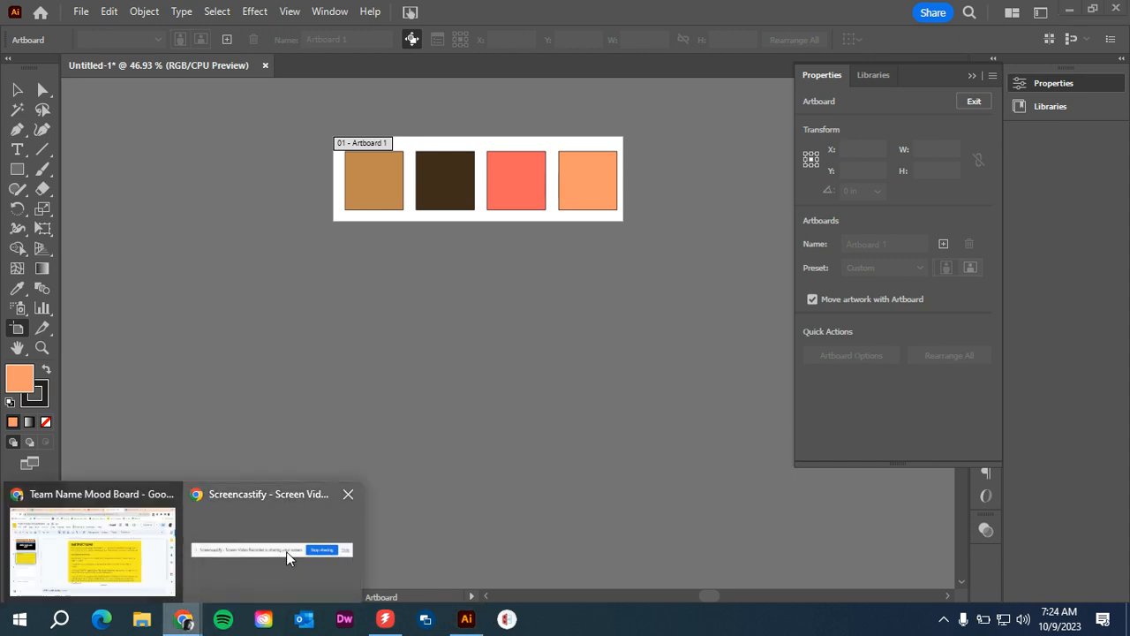